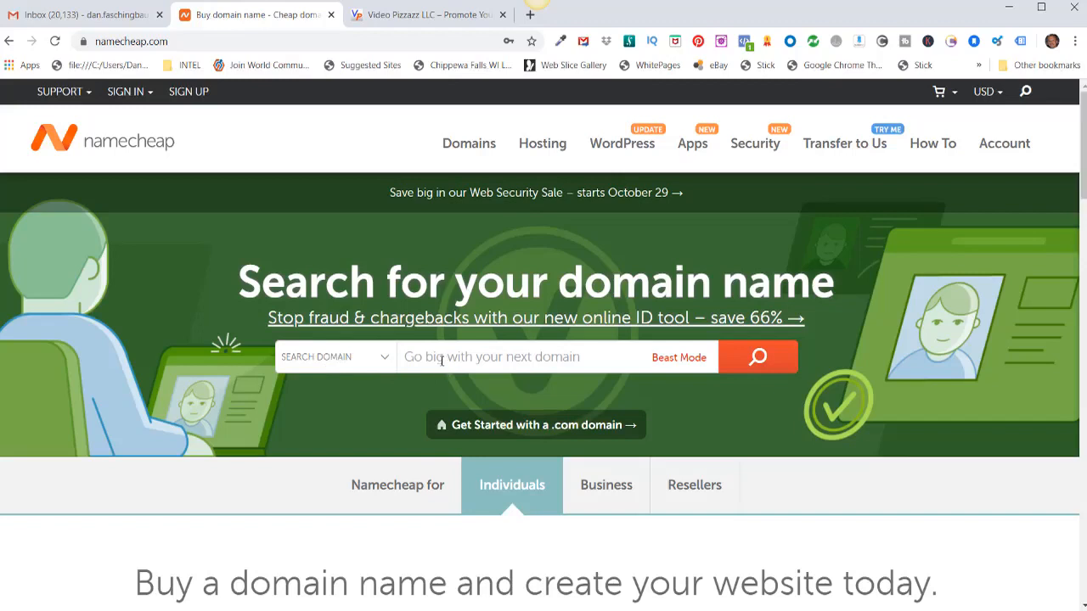
Search for the availability of the domain VideoAdsCracked.com
right_click(434, 357)
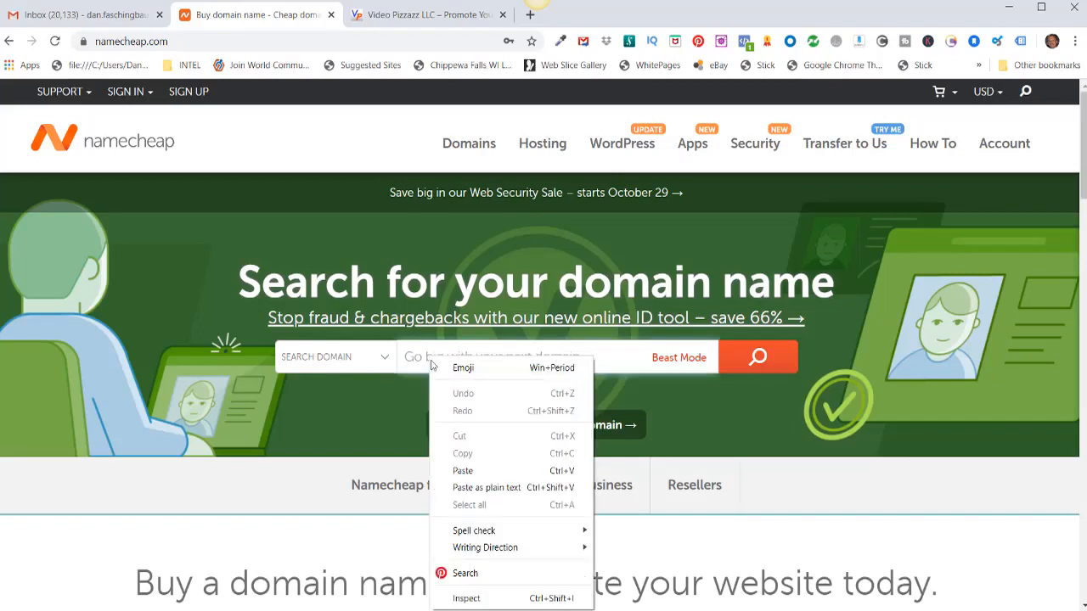
left_click(466, 469)
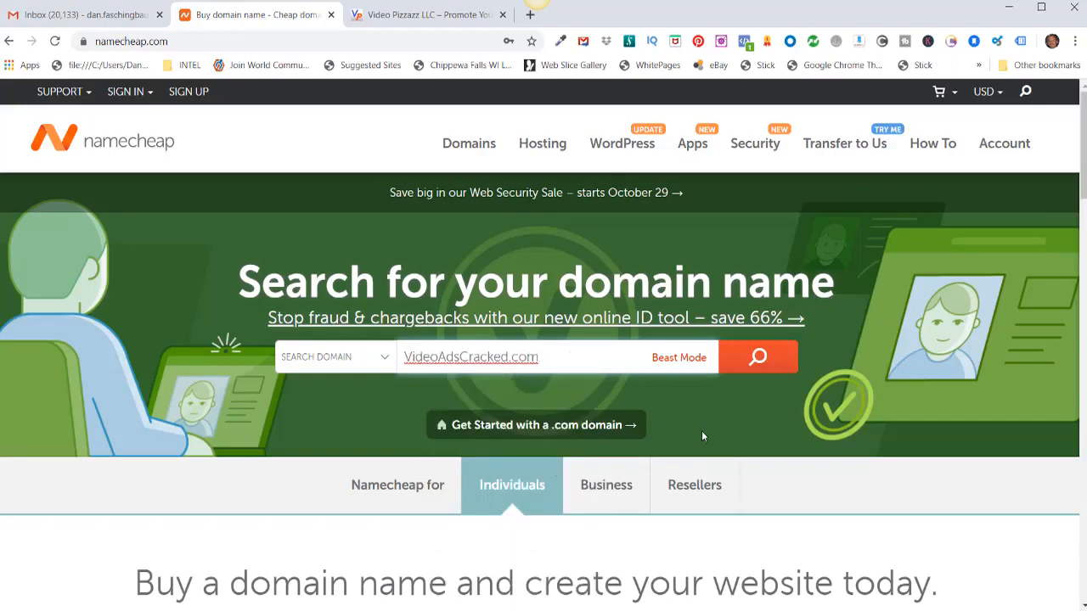
left_click(758, 358)
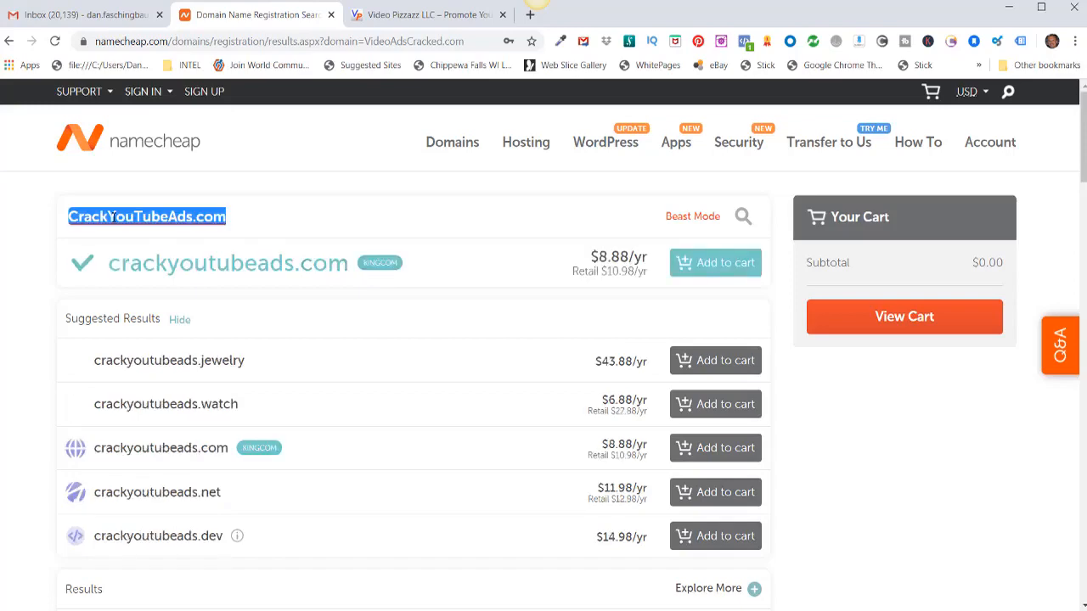
Check the availability of YouTubeAdsCracked.com in the domain search
type("YouTubeAdsCracked.com")
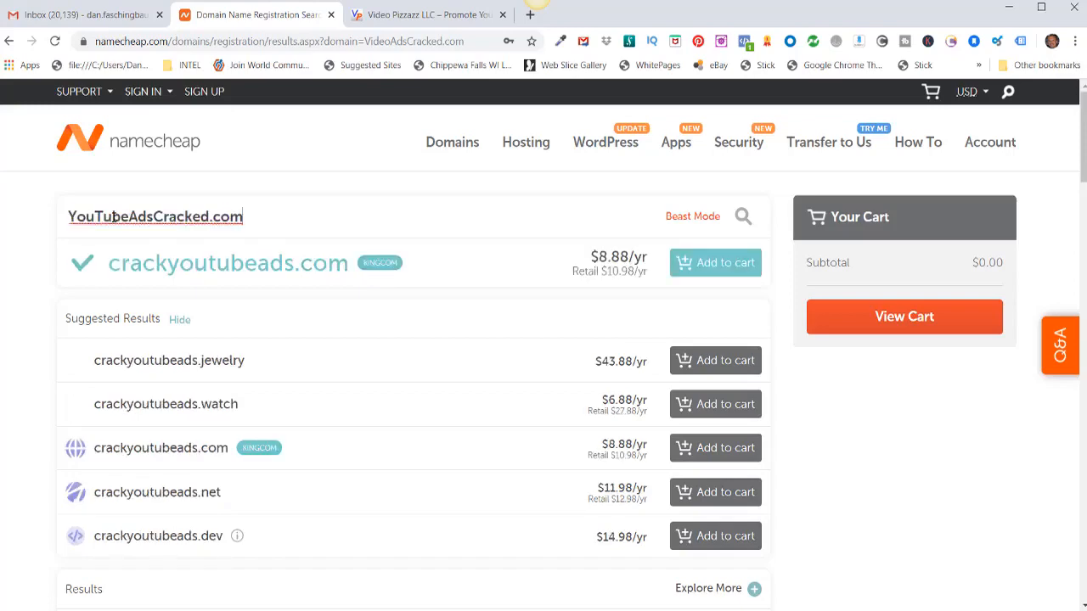
key("Return")
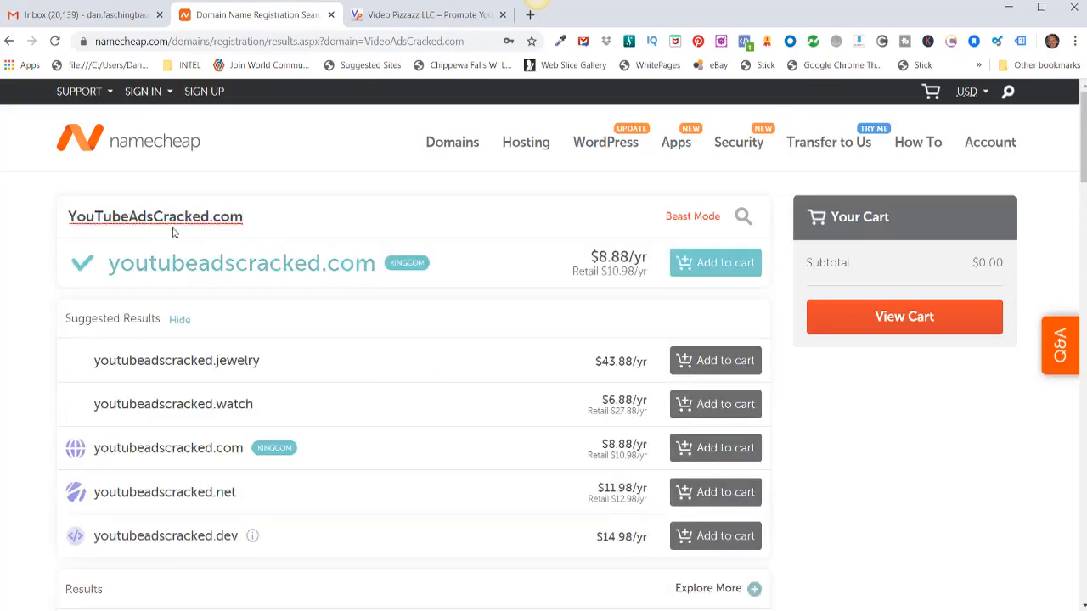
left_click(745, 218)
Sign in to the account with the saved credentials and search for the domain YouTubeAdsCracked.com again
mouse_move(140, 93)
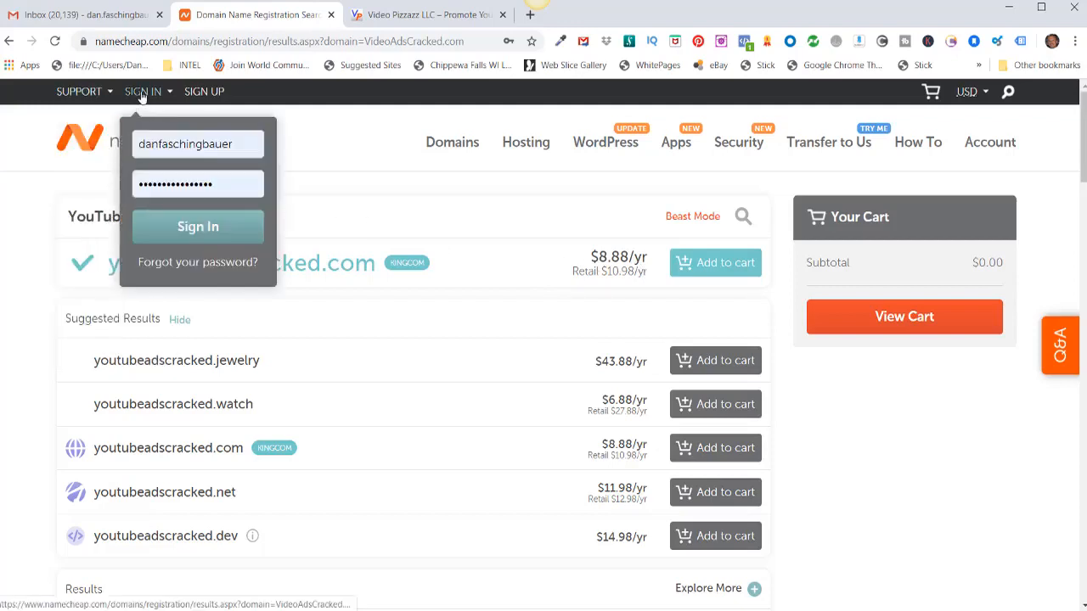
left_click(190, 226)
mouse_move(431, 148)
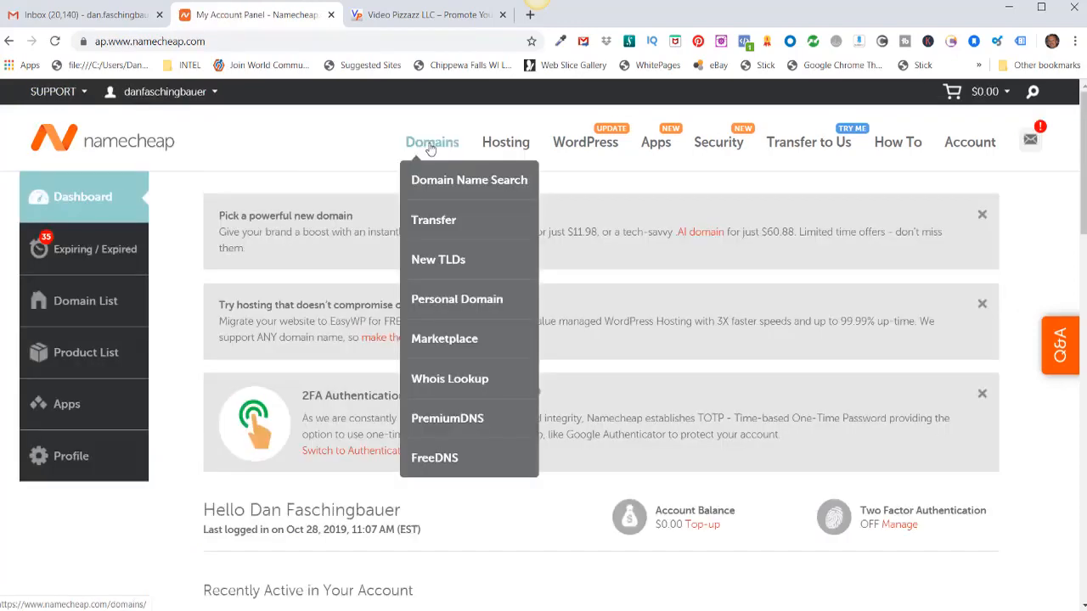
left_click(470, 182)
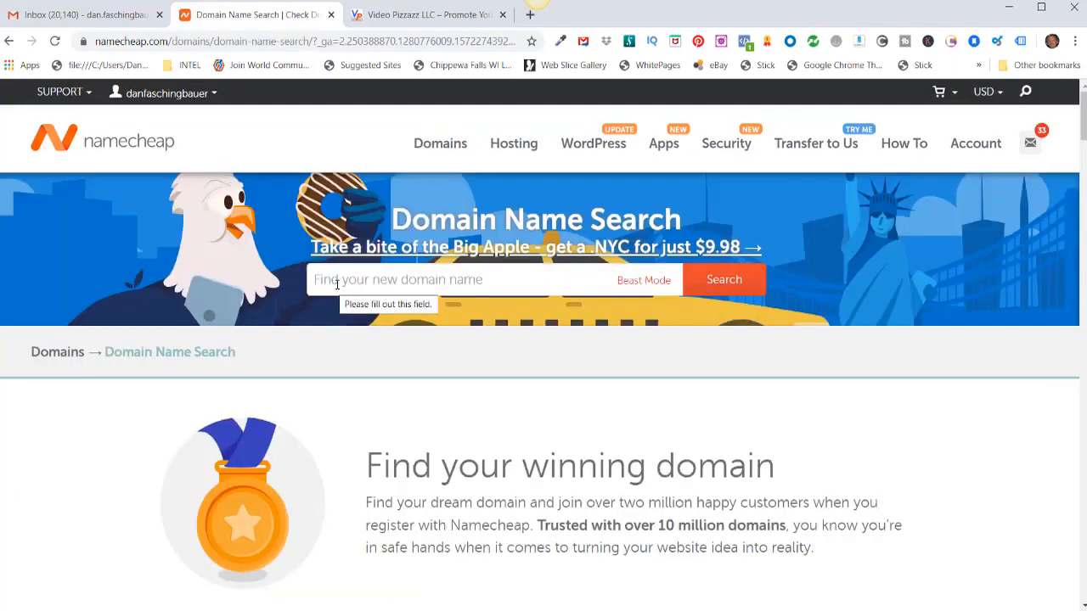
right_click(339, 282)
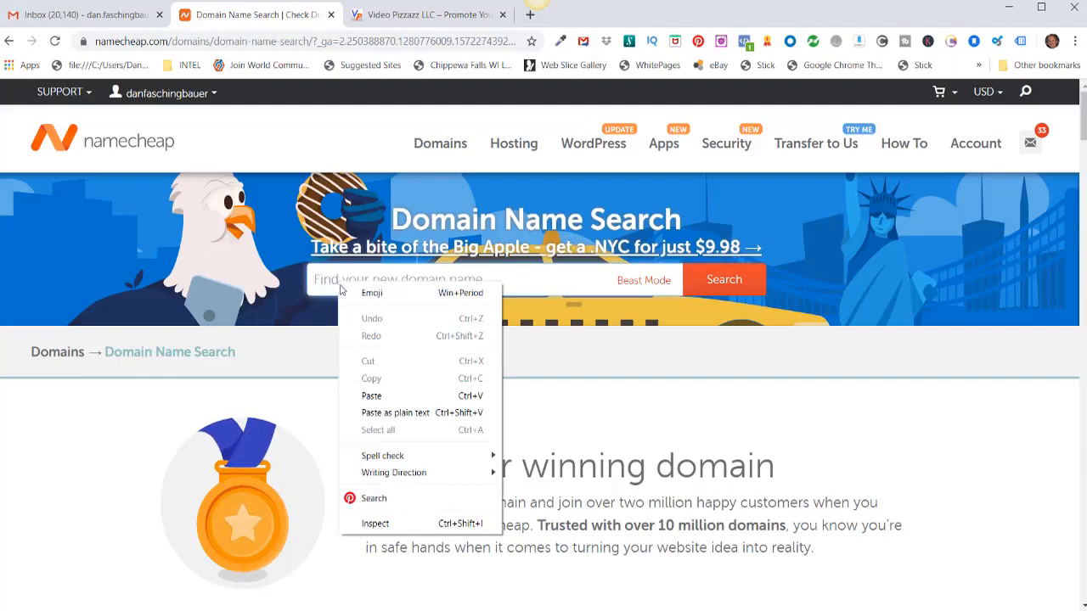
left_click(370, 394)
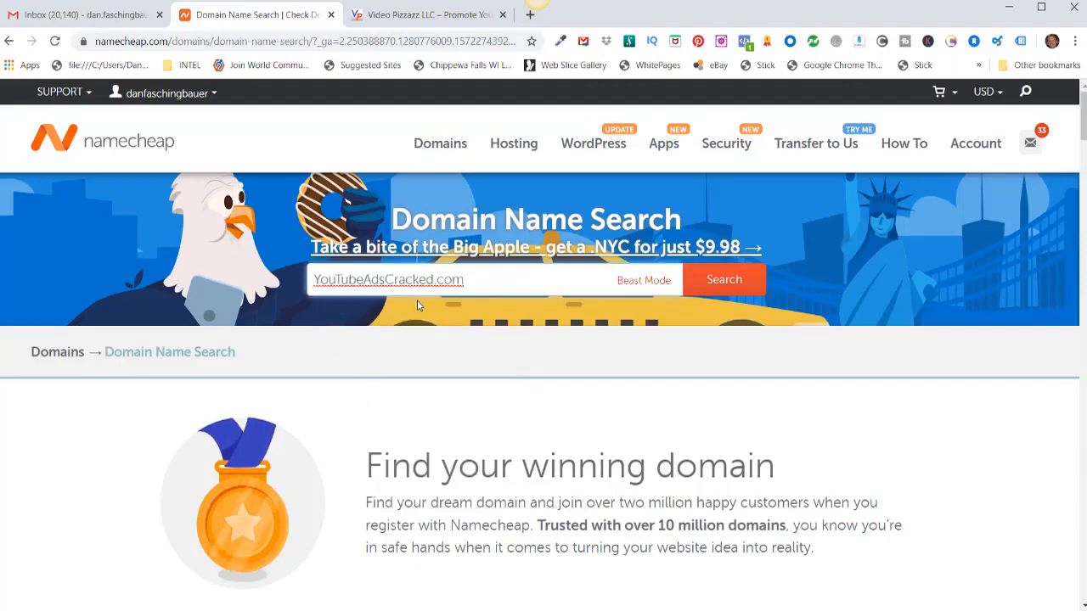
left_click(724, 291)
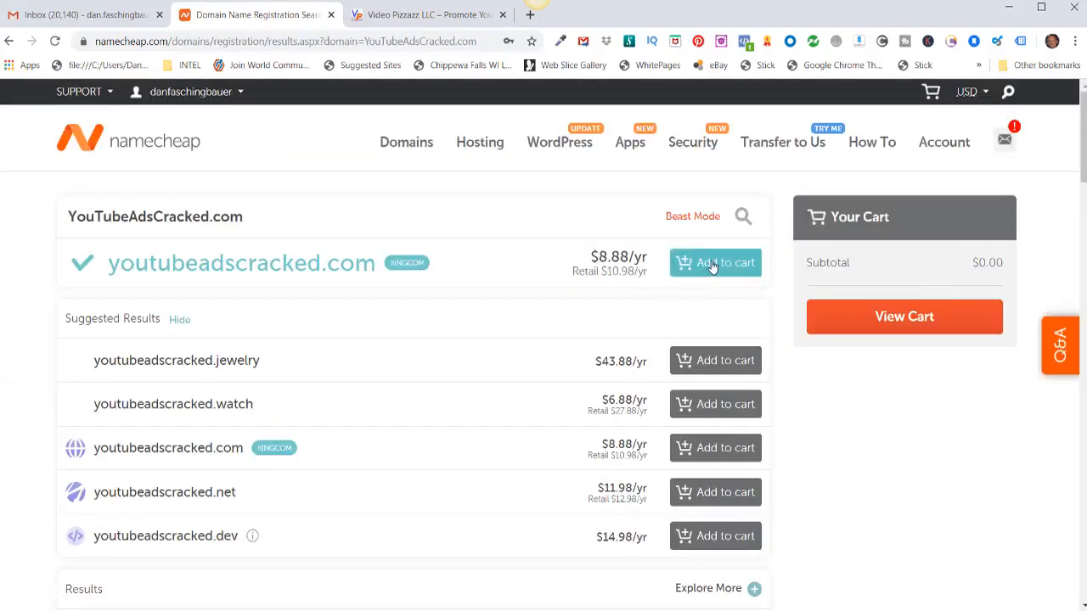
Add youtubeadscracked.com to the cart and turn on auto-renew for the domain registration and WhoisGuard
left_click(713, 264)
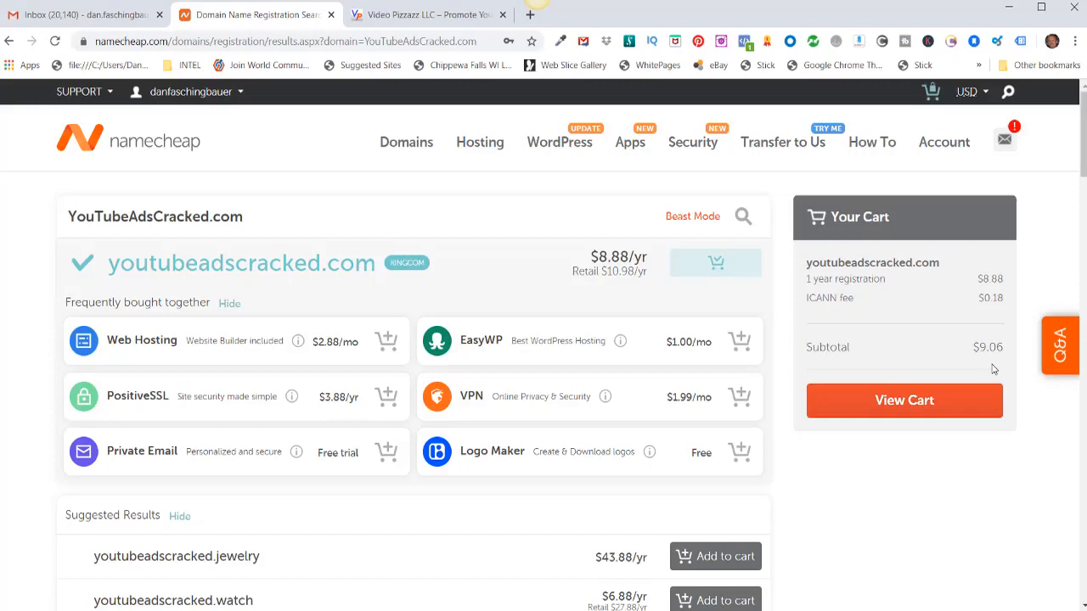
left_click(901, 405)
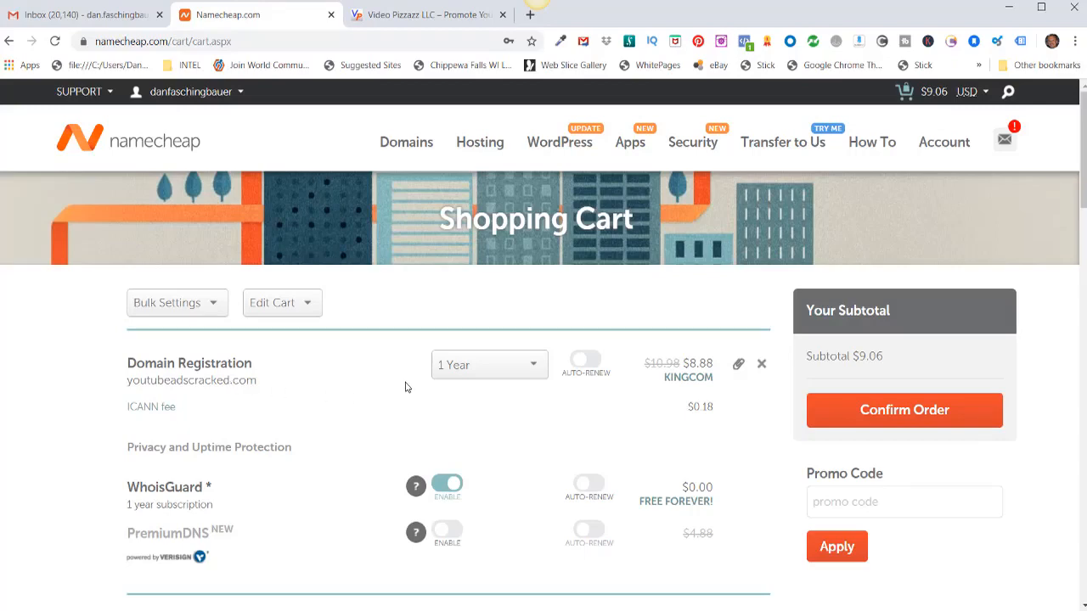
left_click(589, 363)
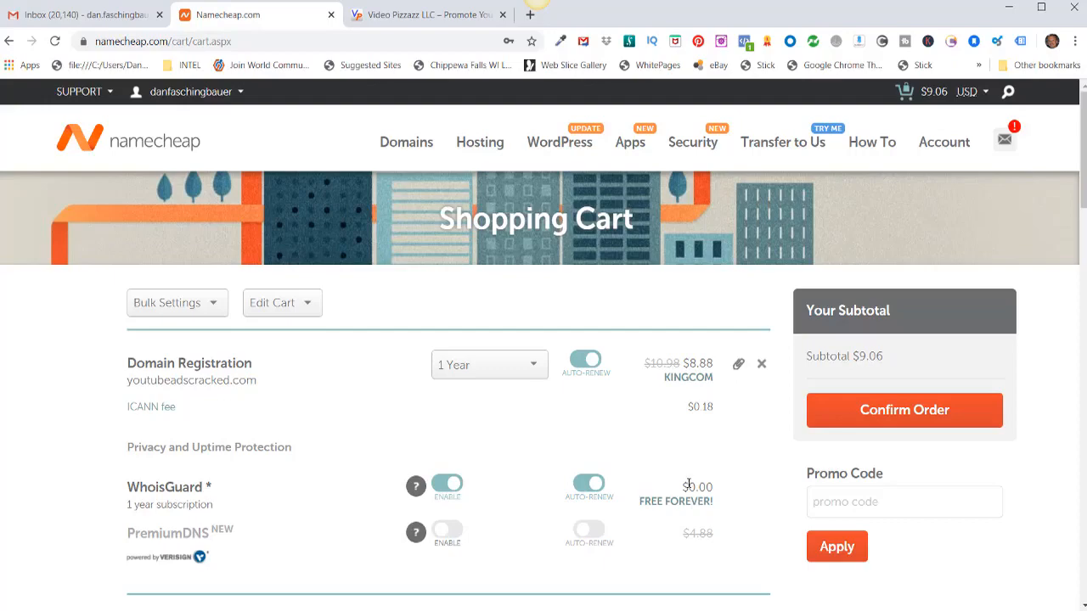
scroll(686, 478, "down", 10)
scroll(647, 471, "up", 2)
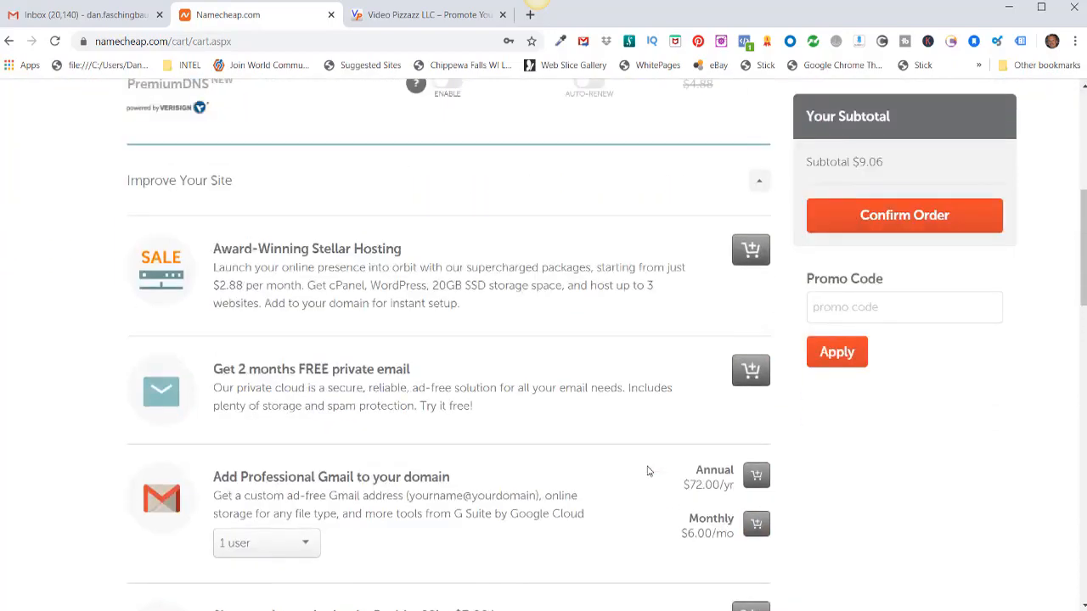
scroll(647, 471, "up", 5)
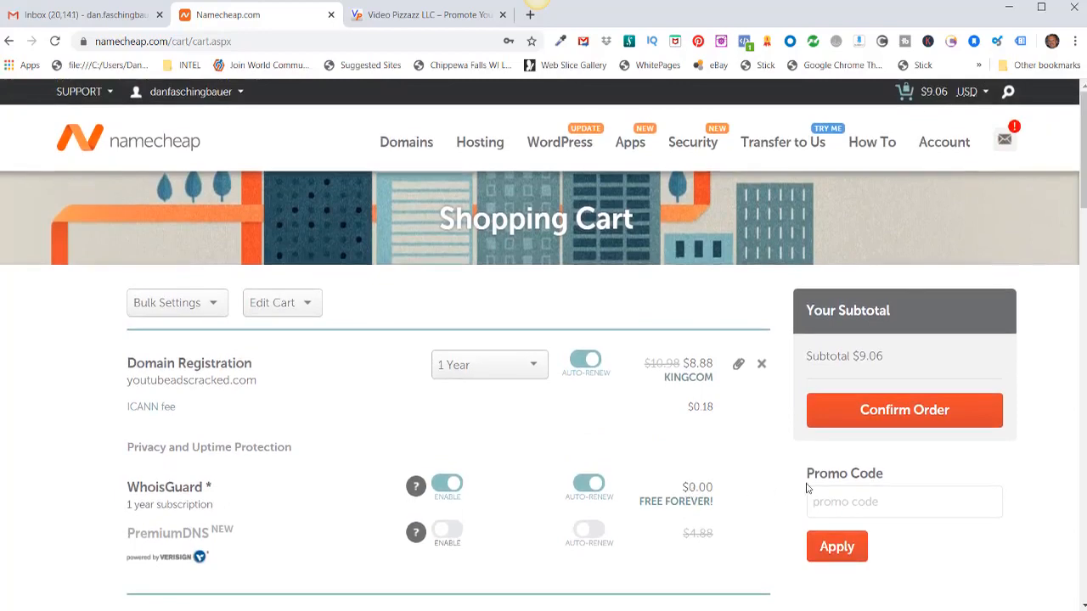
Confirm the cart order, review the order and payment details, and pay for it
left_click(887, 411)
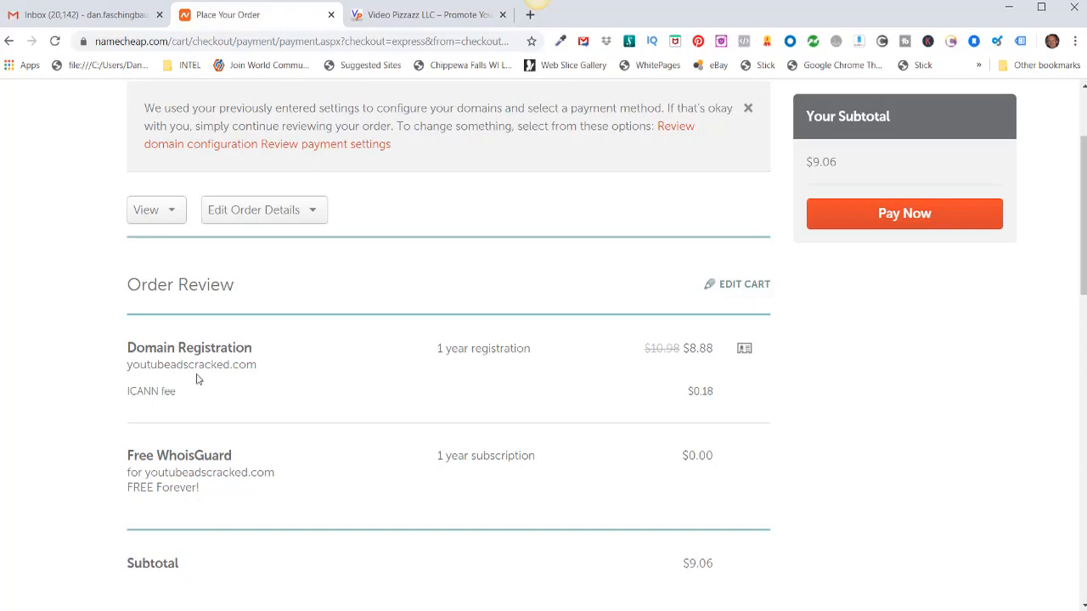
scroll(323, 399, "down", 3)
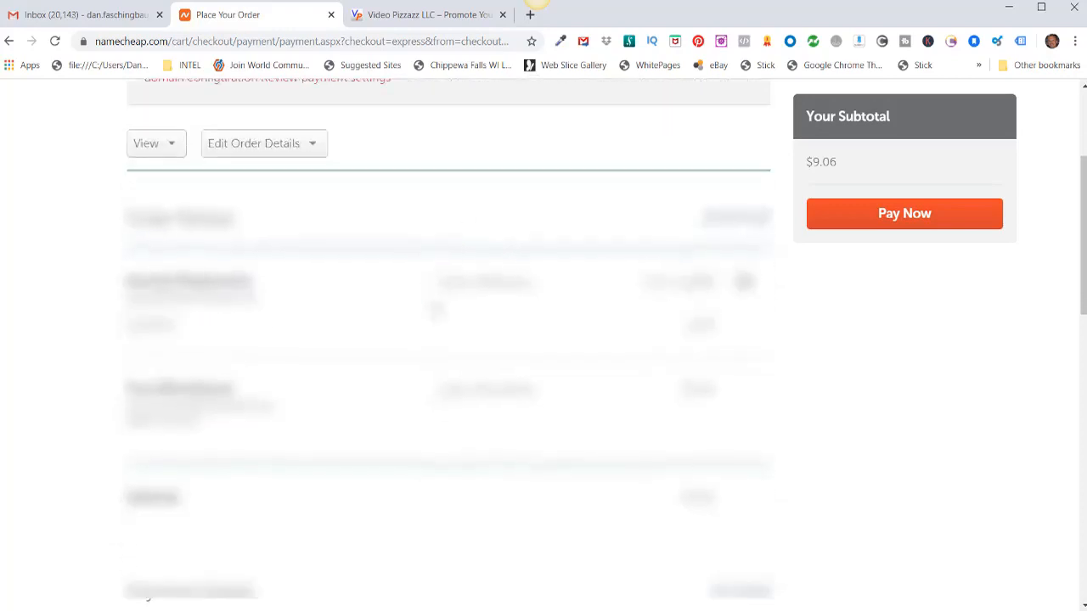
scroll(437, 309, "up", 1)
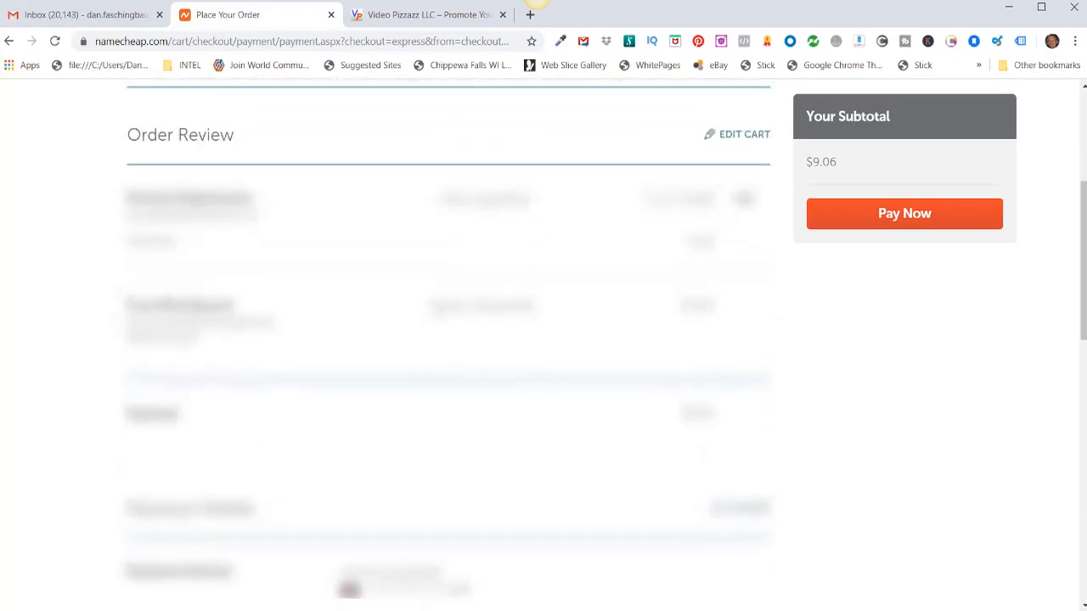
scroll(438, 308, "down", 4)
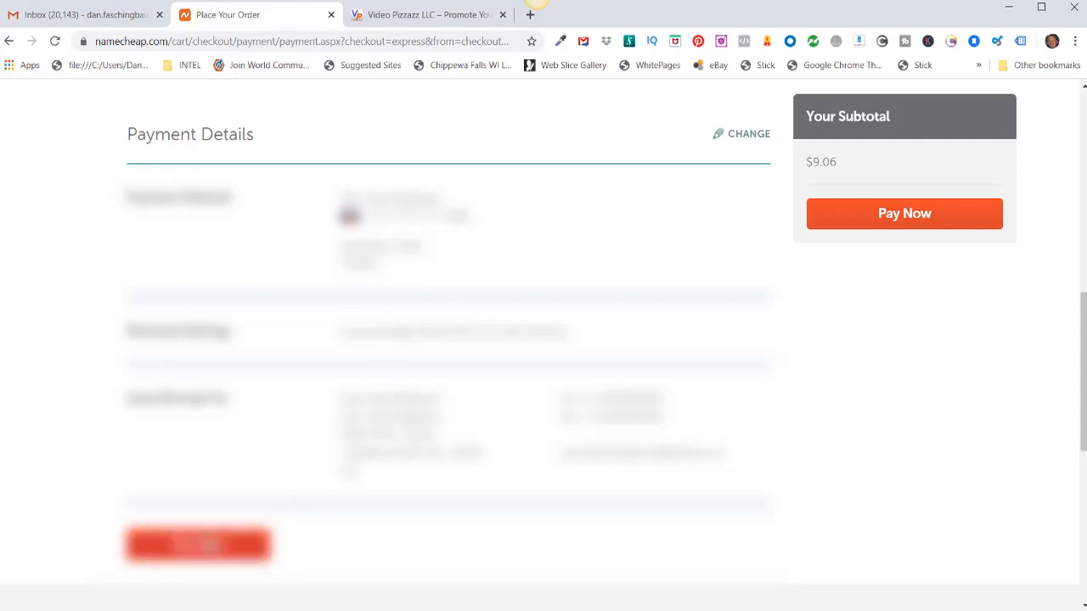
left_click(902, 216)
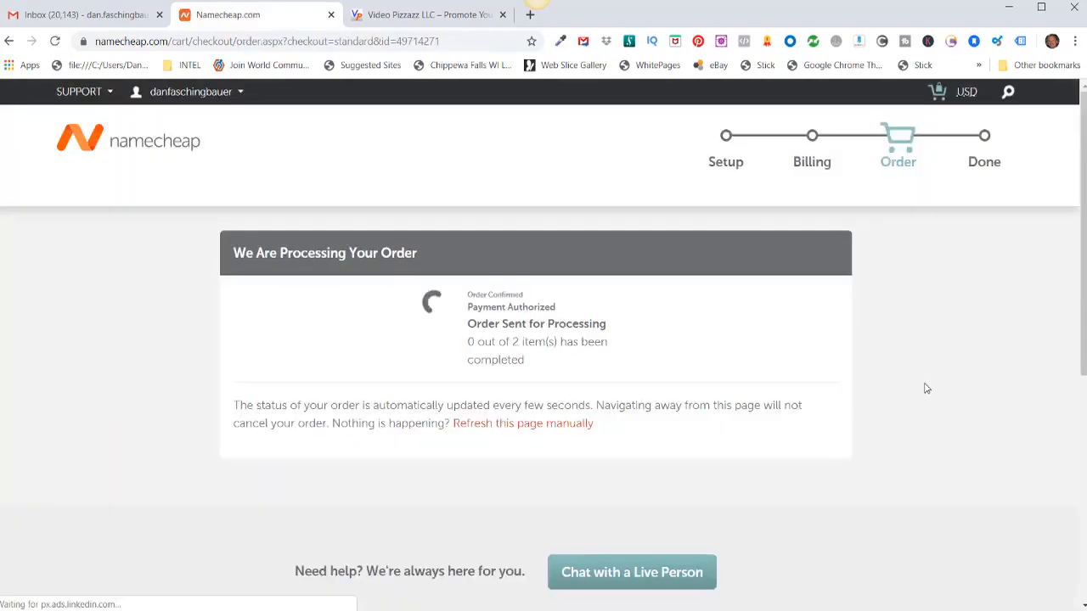
Review the purchase summary and open the management page of youtubeadscracked.com from the domain list
scroll(926, 388, "down", 3)
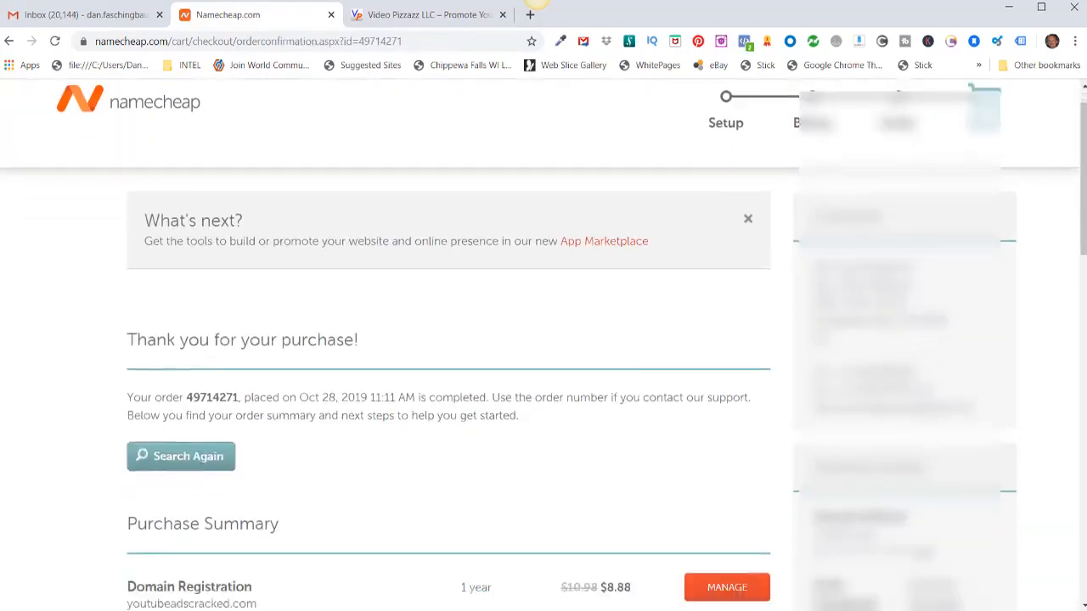
scroll(606, 337, "down", 2)
scroll(606, 337, "up", 1)
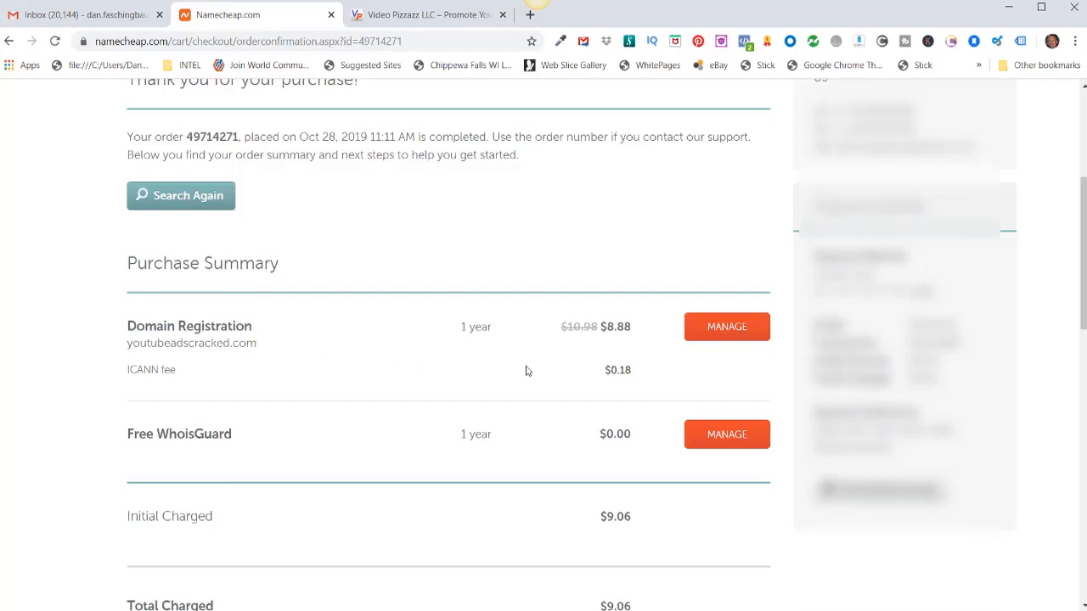
left_click(725, 330)
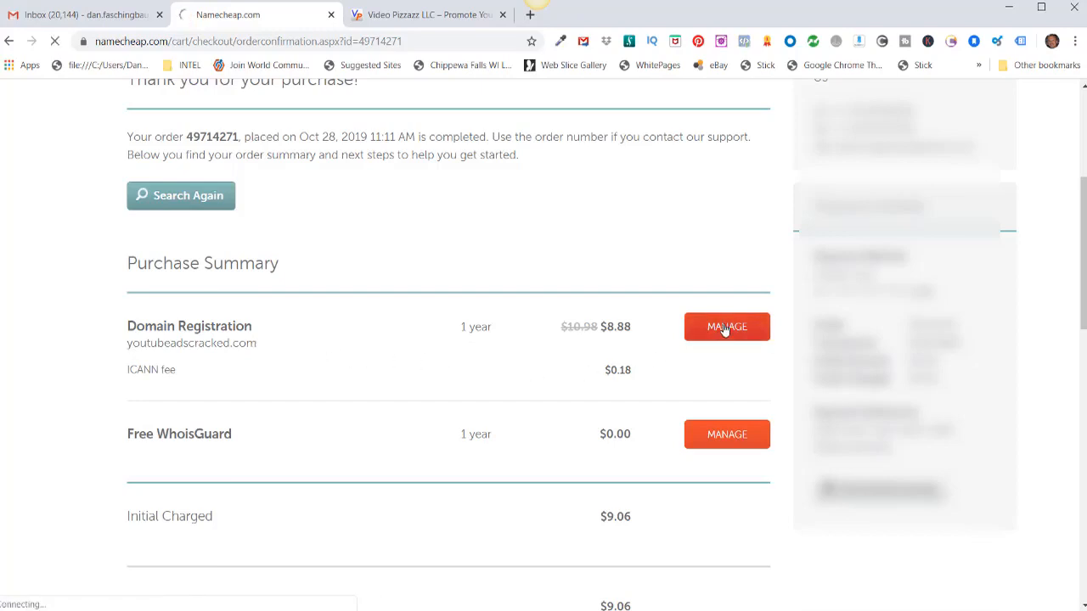
scroll(1031, 468, "down", 6)
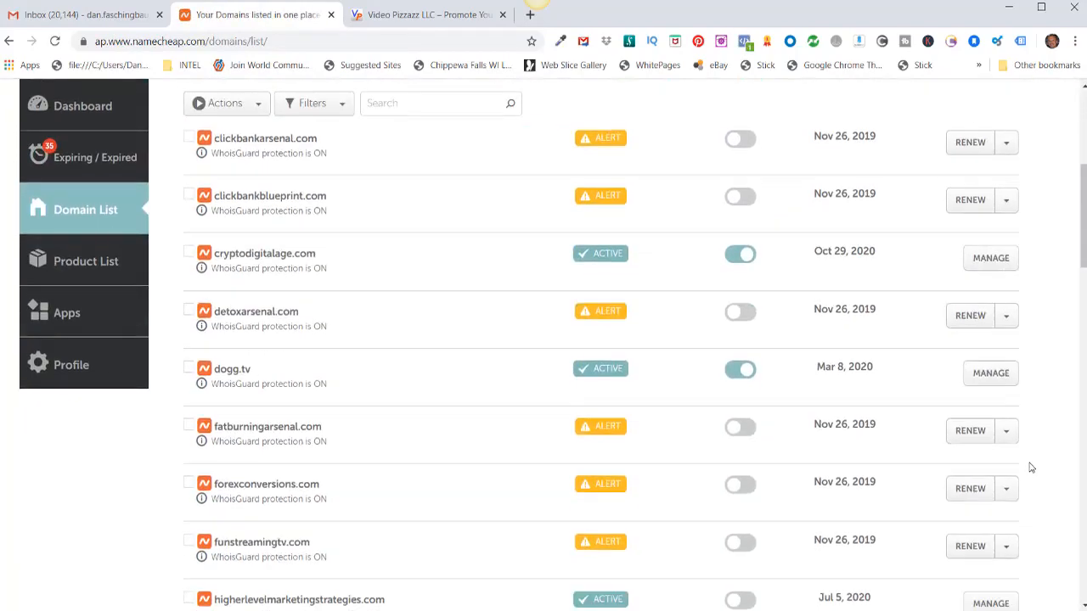
scroll(1031, 467, "down", 5)
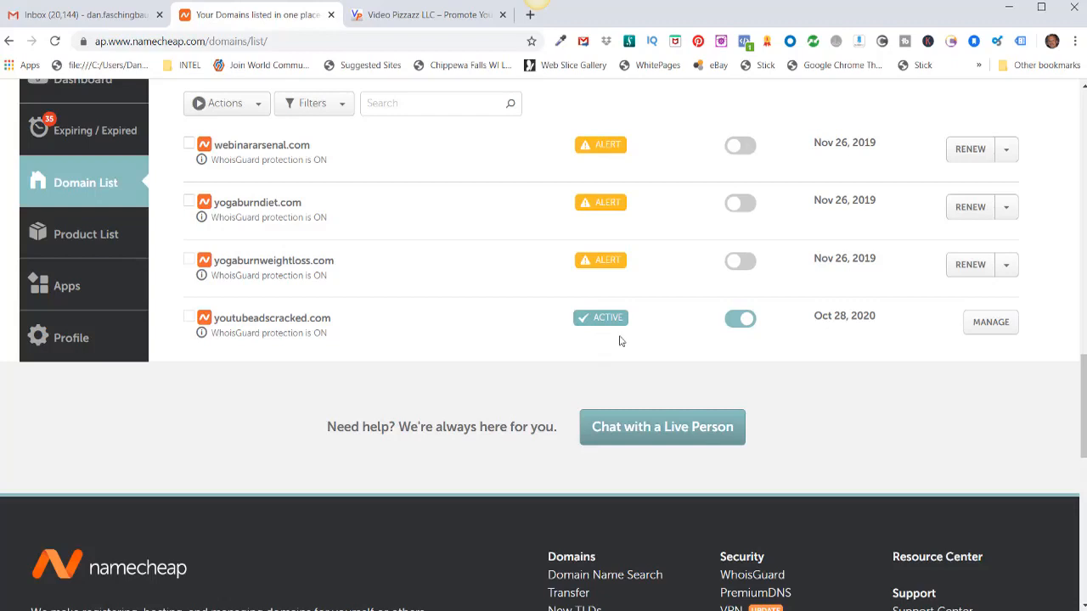
left_click(989, 328)
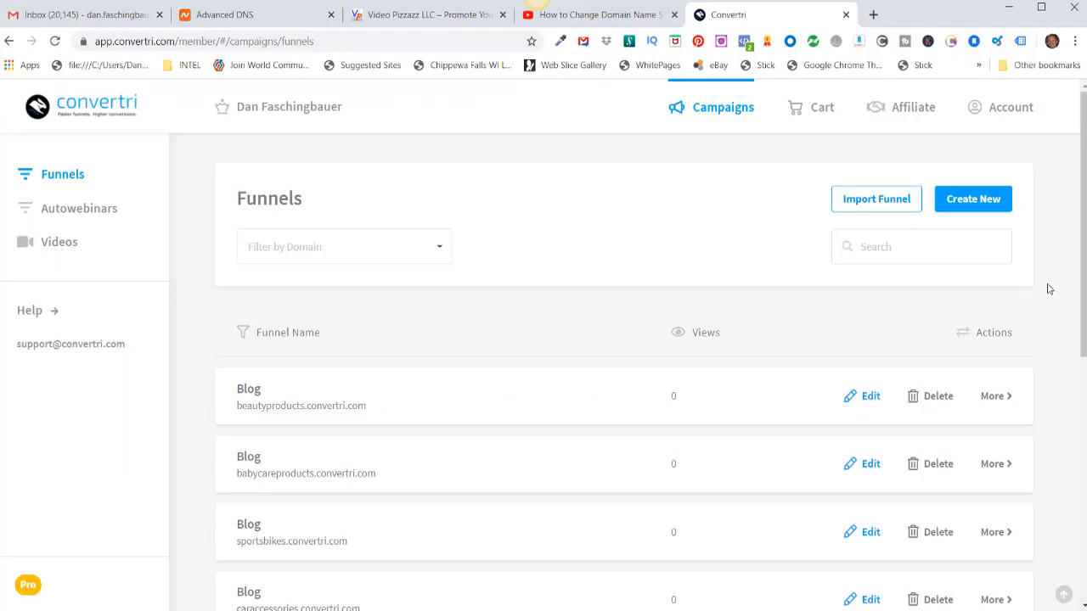
Open the domain settings of the Convertri account and try entering YouTubeAdsCracked.com under Use Convertri with a New Domain
left_click(1009, 109)
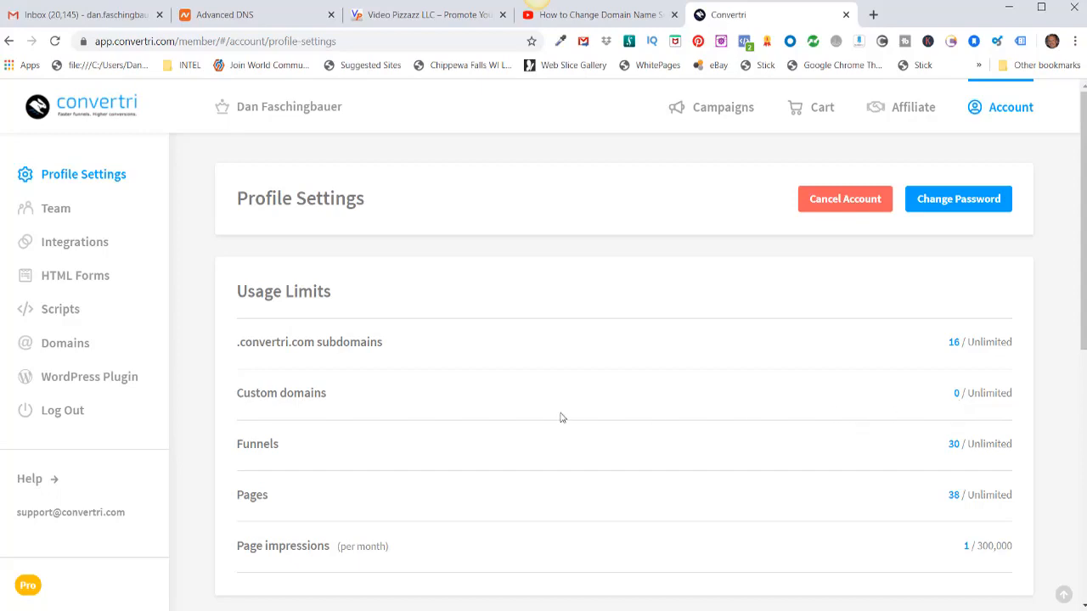
left_click(62, 344)
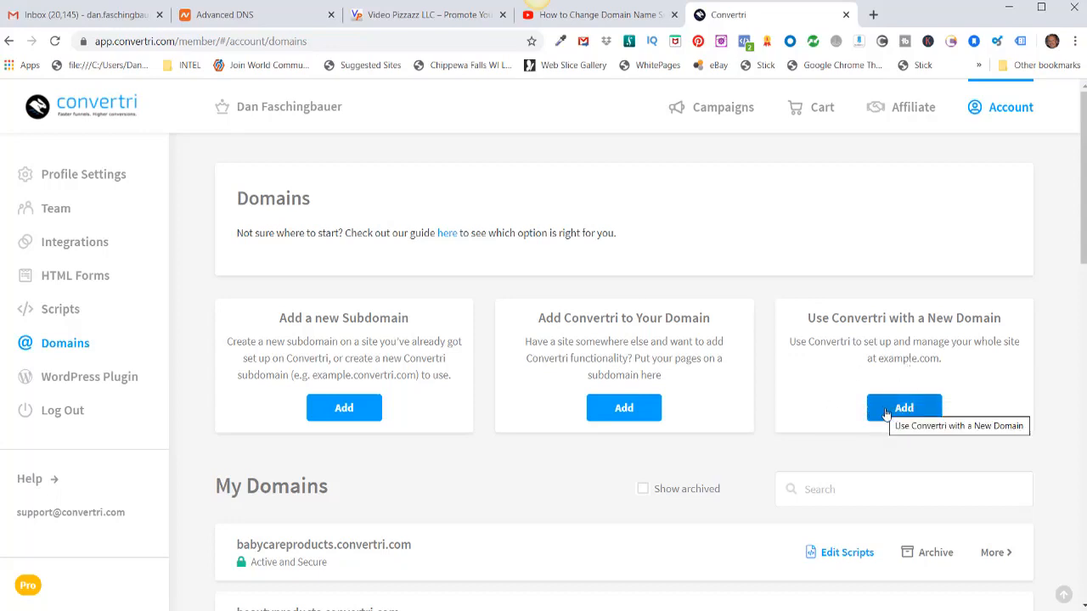
left_click(901, 411)
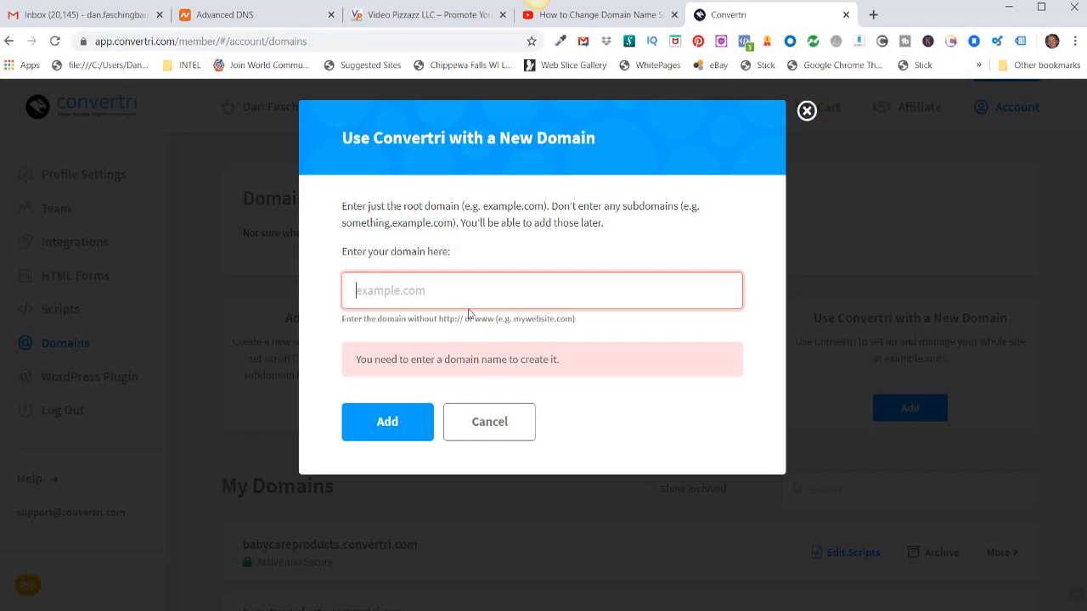
right_click(352, 292)
left_click(355, 411)
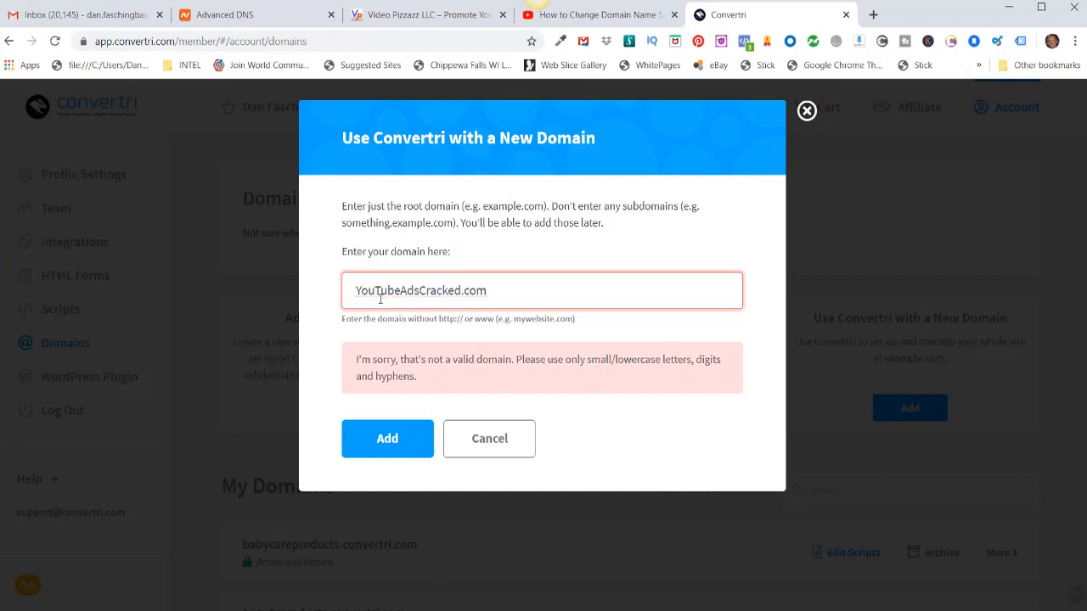
Replace the domain entry with the lowercase youtubeadscracked.com and add it to Convertri
triple_click(374, 293)
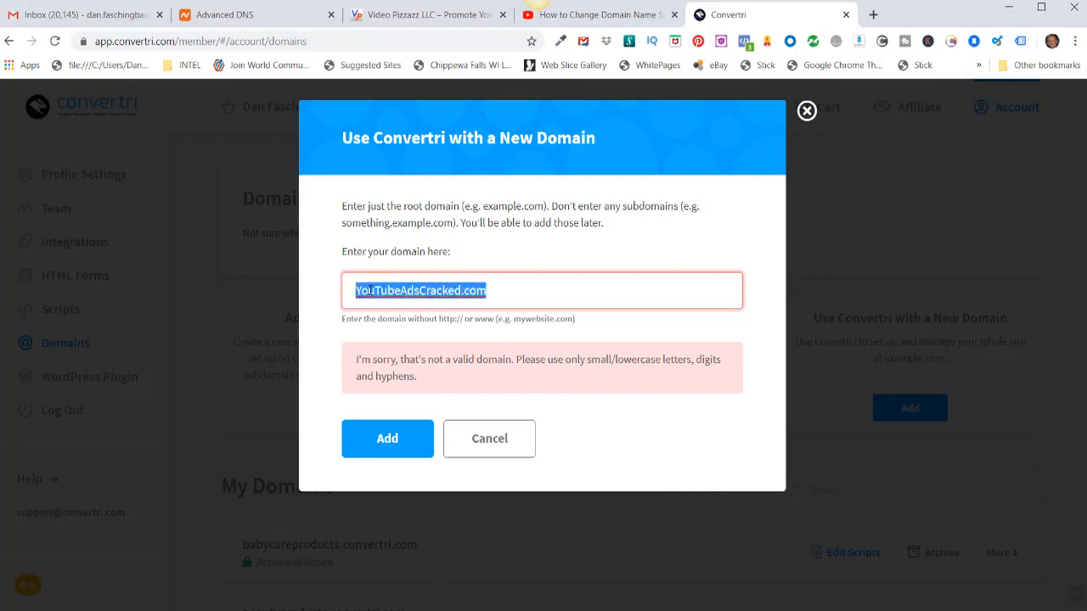
type("youtubeadscracked.com")
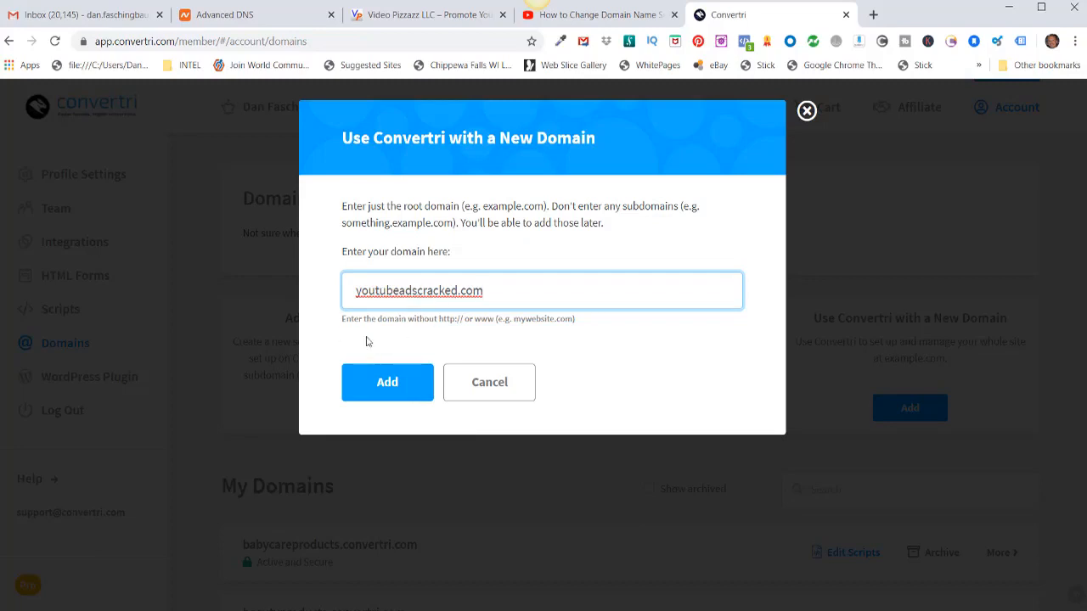
left_click(390, 390)
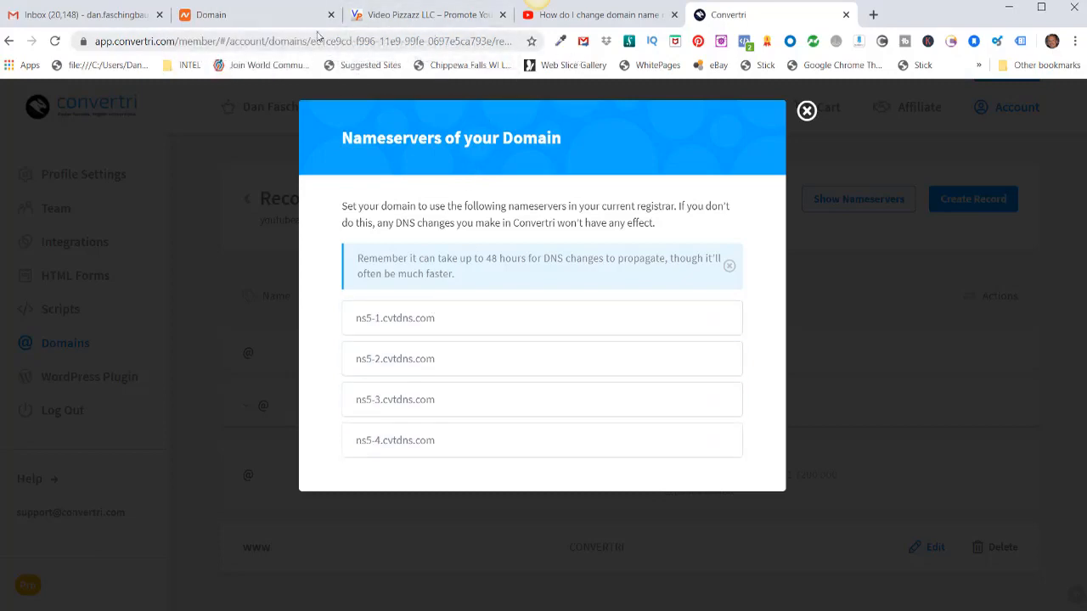
Switch to Namecheap, set the nameservers of youtubeadscracked.com to Custom DNS, and add nameserver entries for four in total
left_click(242, 14)
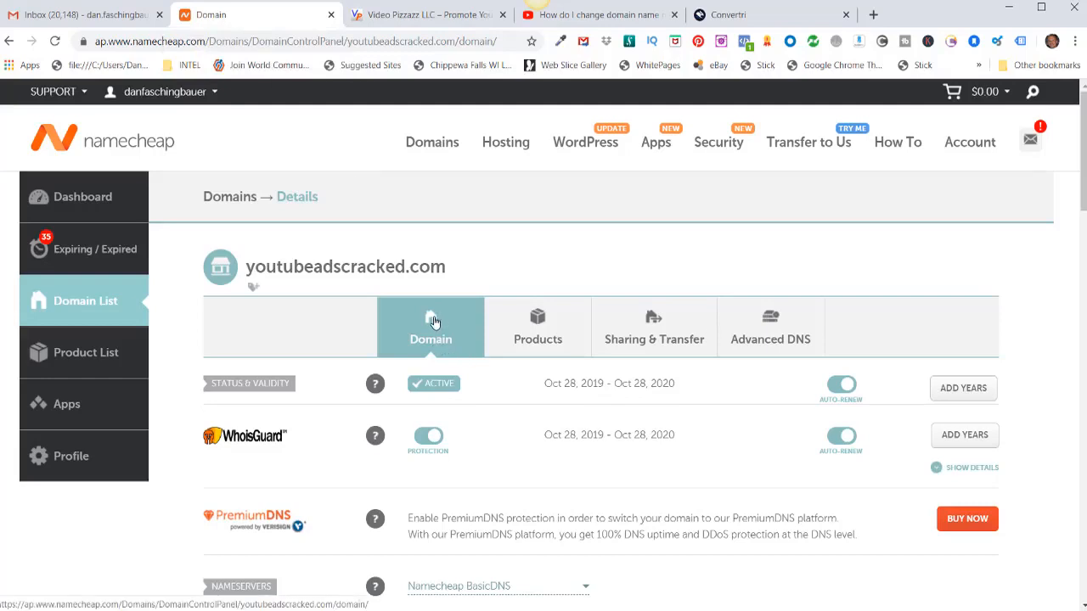
scroll(433, 323, "down", 3)
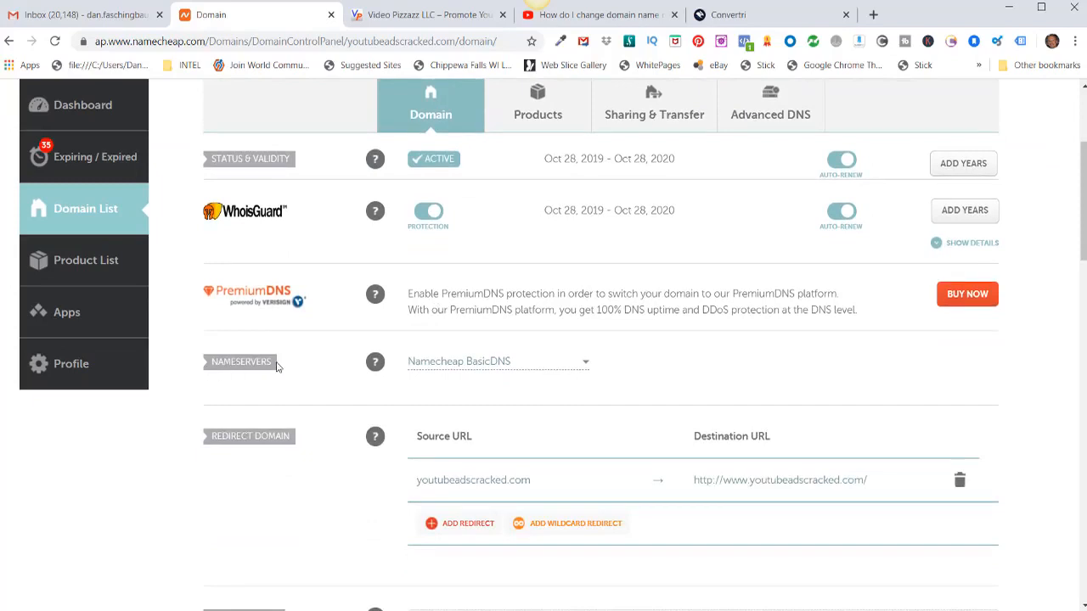
left_click(585, 367)
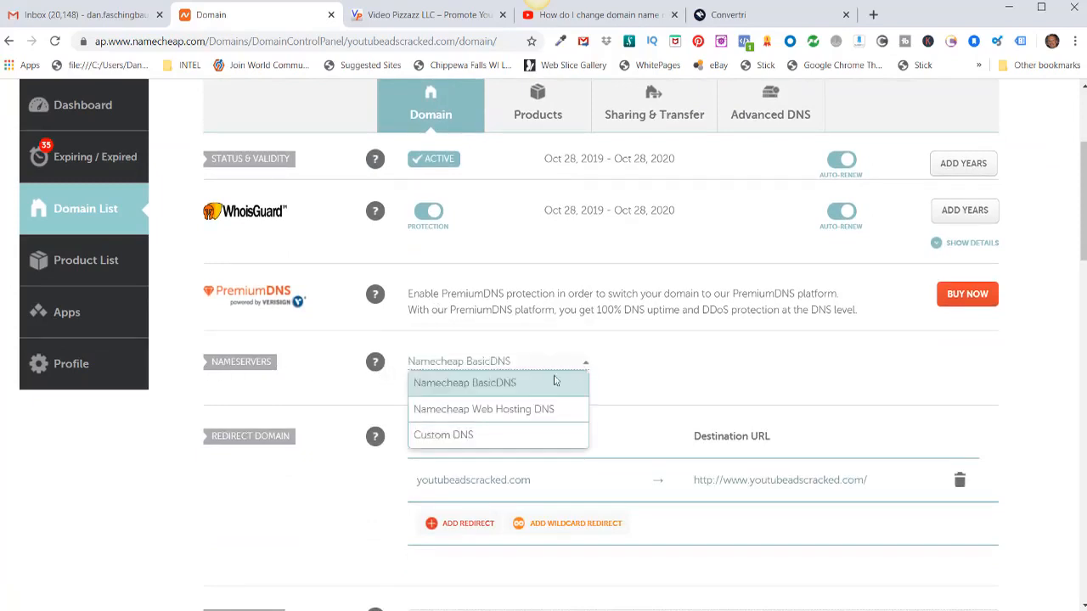
left_click(446, 438)
scroll(445, 438, "down", 2)
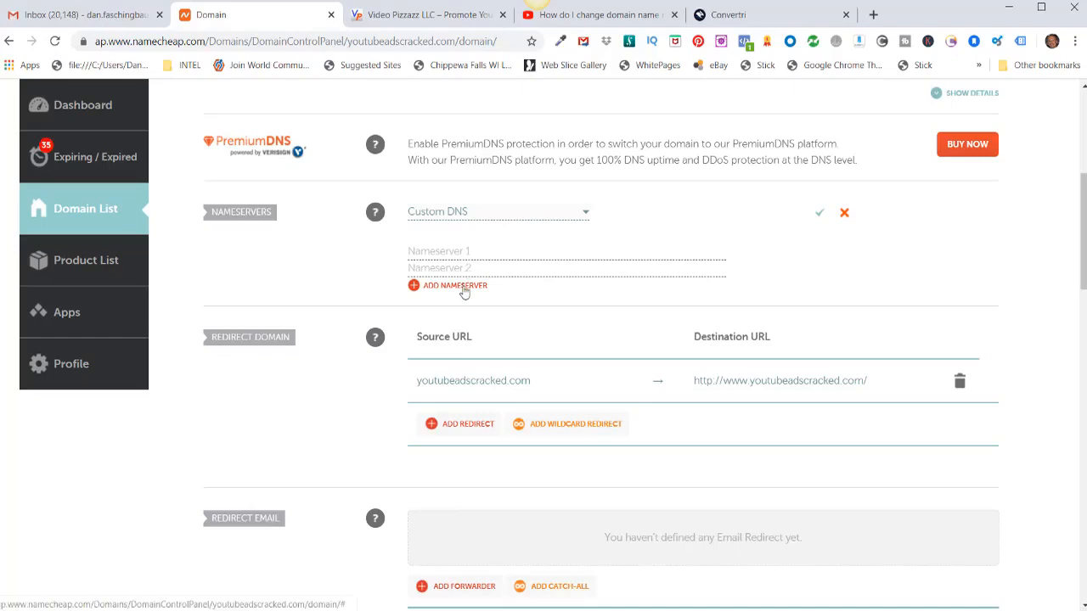
left_click(413, 287)
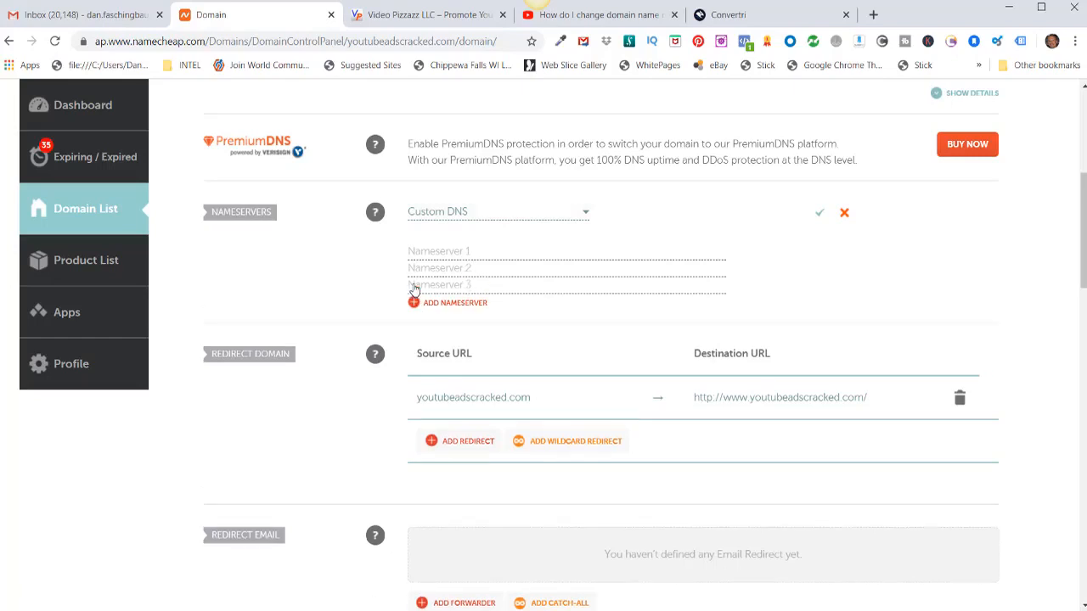
left_click(414, 304)
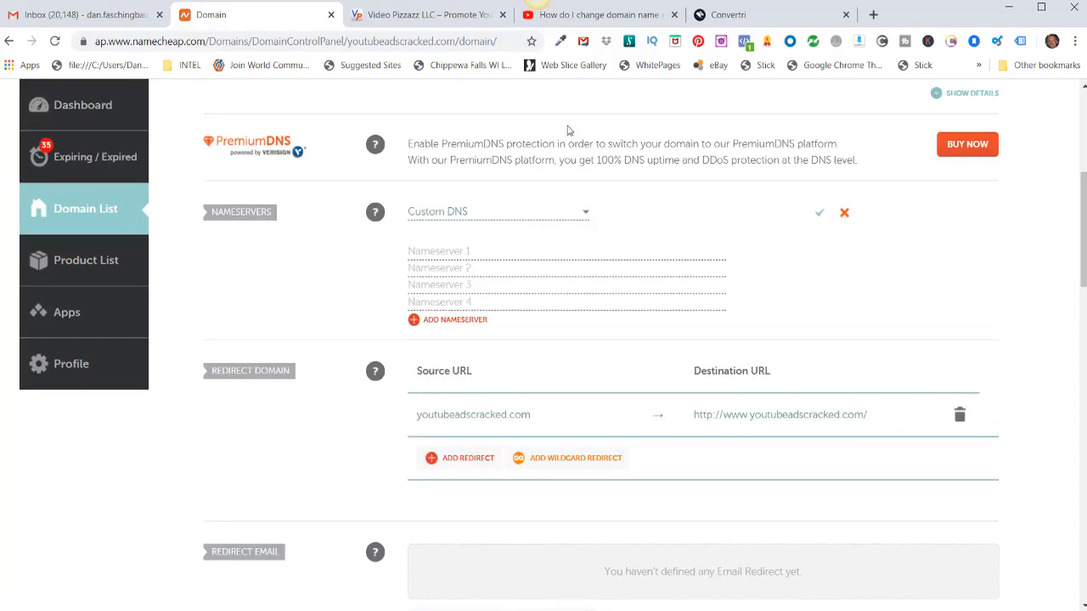
Copy ns5-1.cvtdns.com from Convertri's nameserver list and enter it as Nameserver 1 in Namecheap
left_click(721, 15)
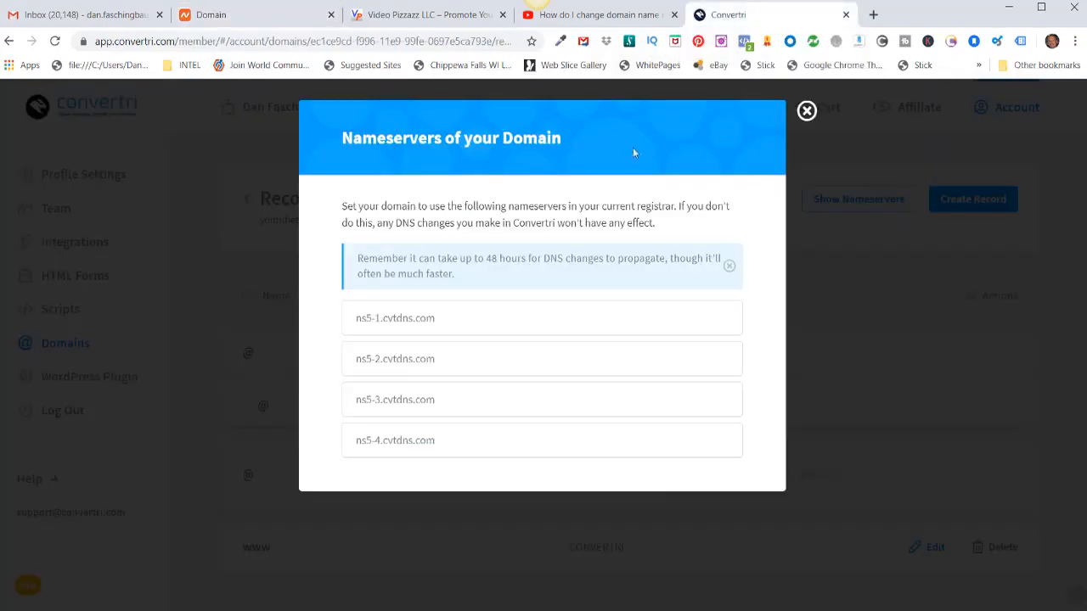
left_click(489, 323)
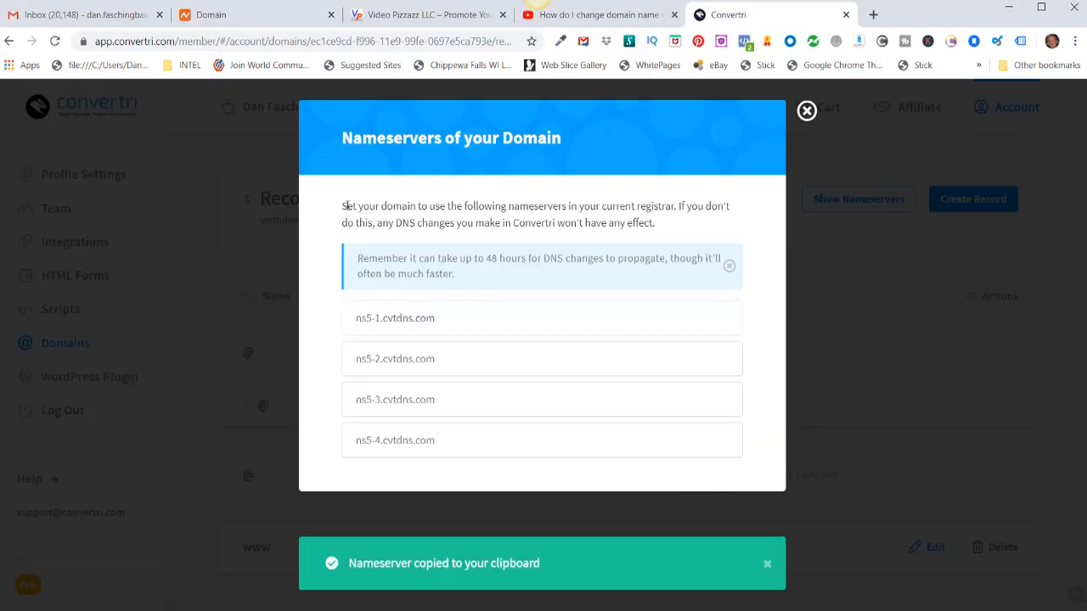
left_click(253, 17)
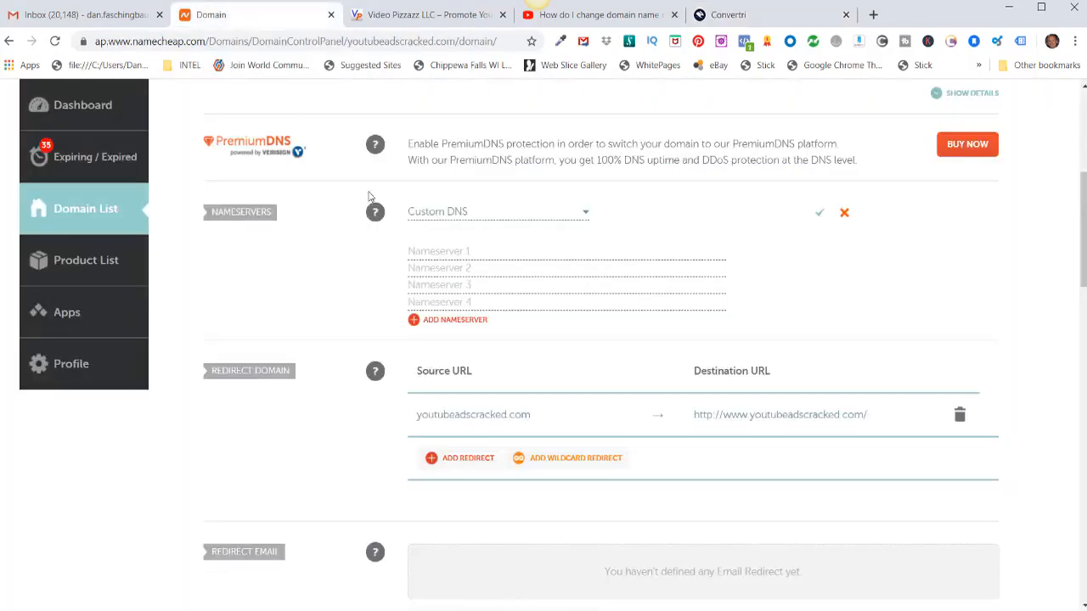
left_click(411, 251)
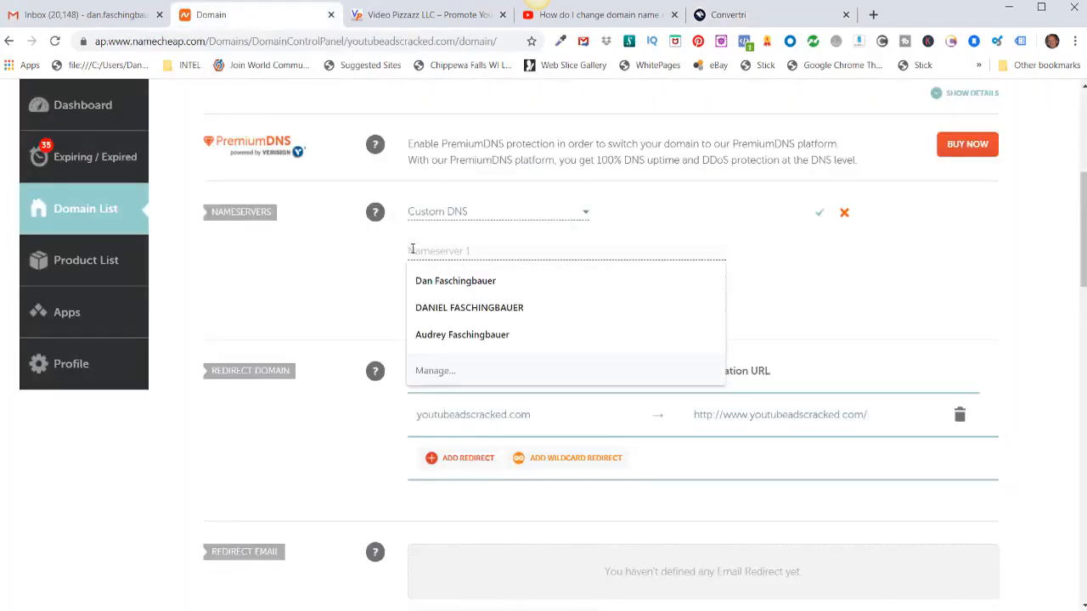
type("ns5-1.cvtdns.com")
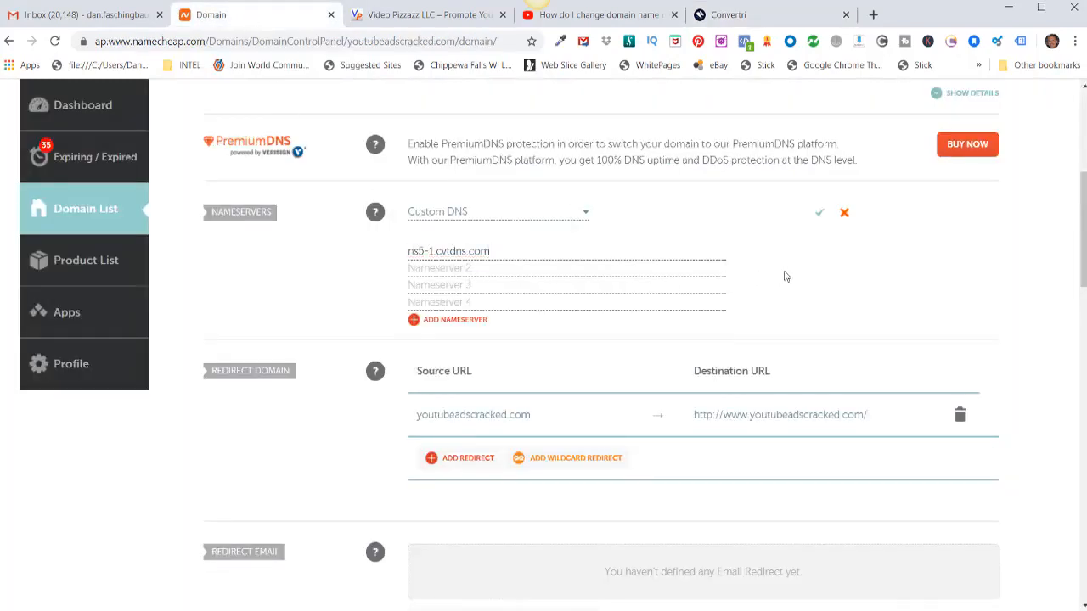
Copy ns5-2.cvtdns.com from Convertri and enter it as Nameserver 2 in Namecheap
left_click(738, 19)
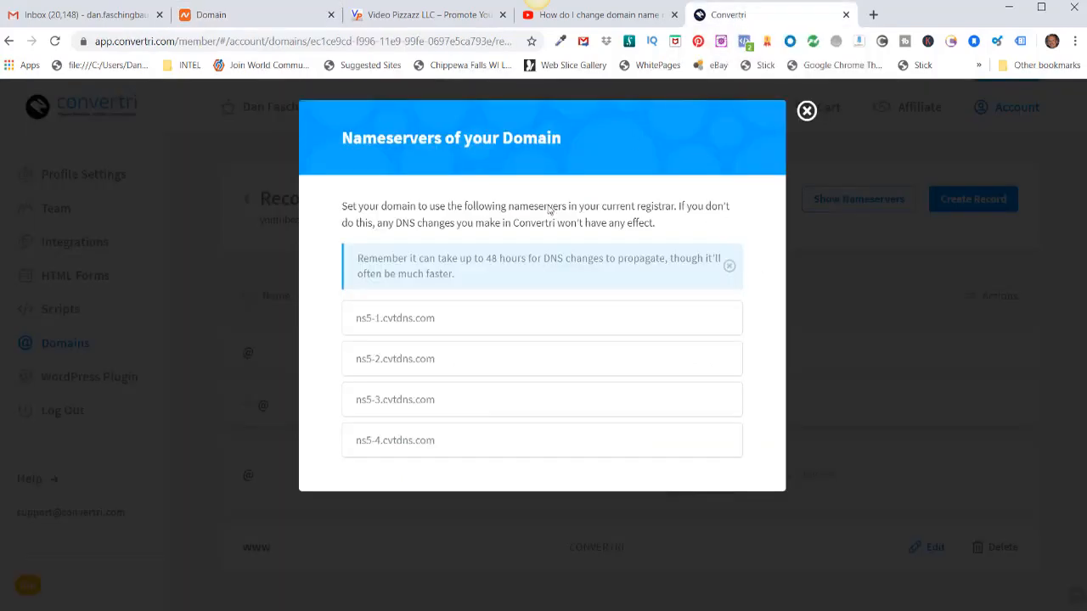
left_click(402, 361)
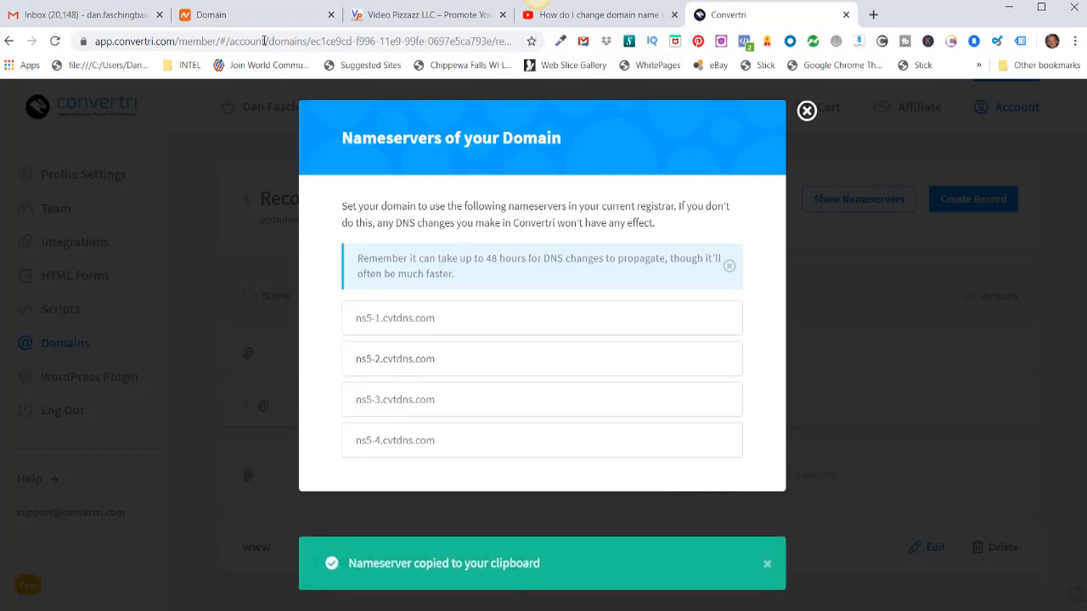
left_click(233, 18)
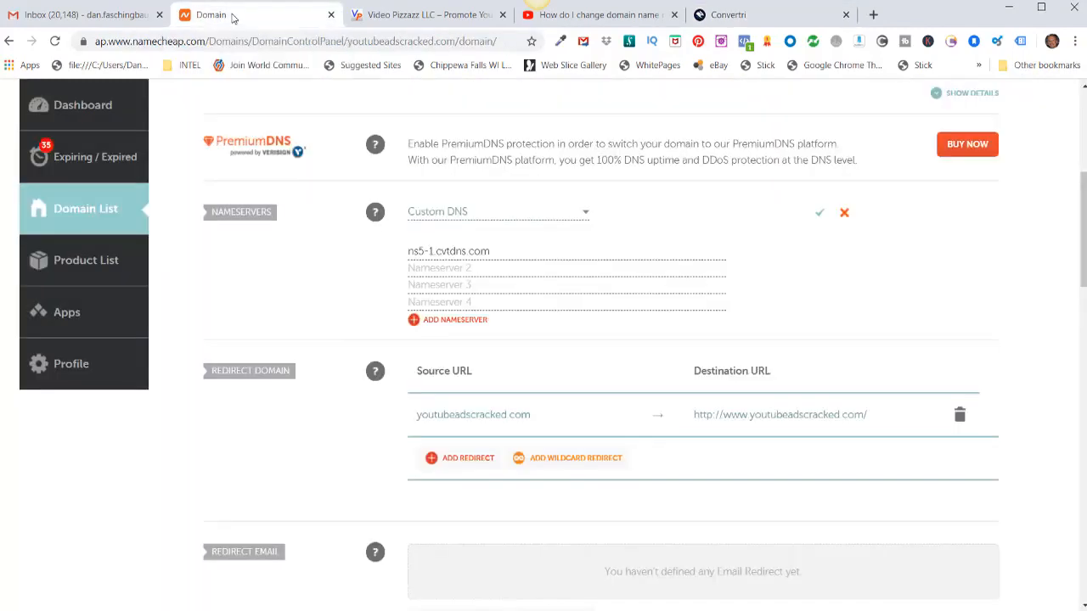
left_click(412, 268)
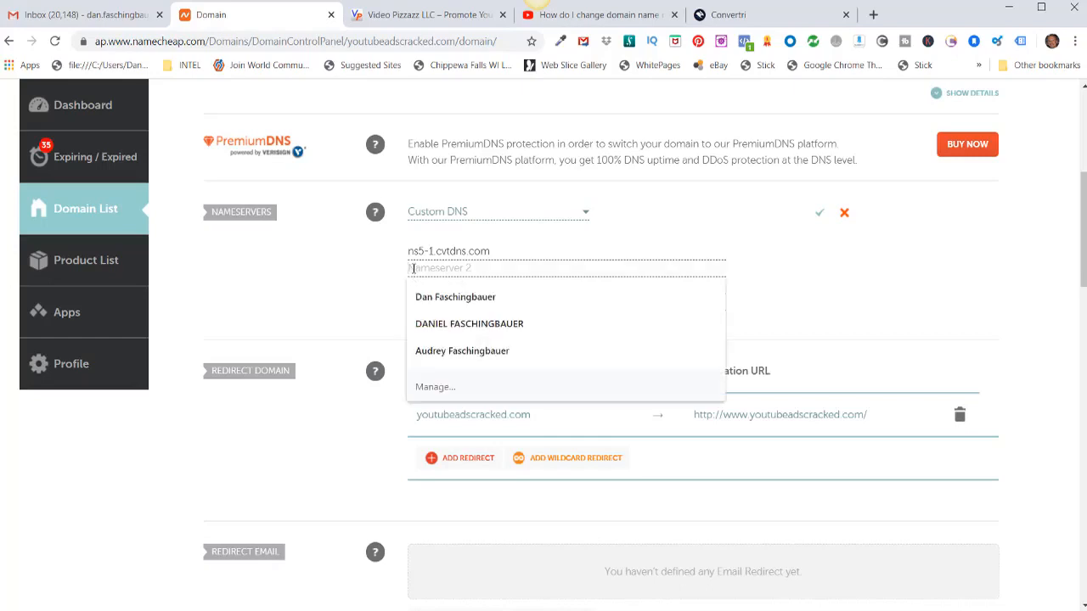
type("ns5-2.cvtdns.com")
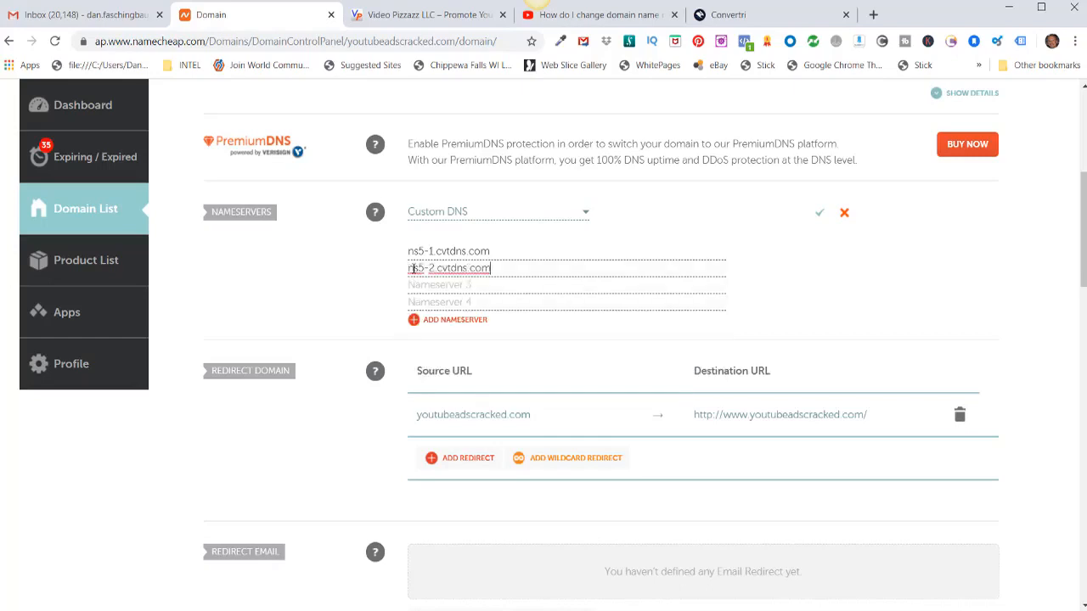
Copy ns5-3.cvtdns.com from Convertri and enter it as Nameserver 3 in Namecheap
left_click(728, 16)
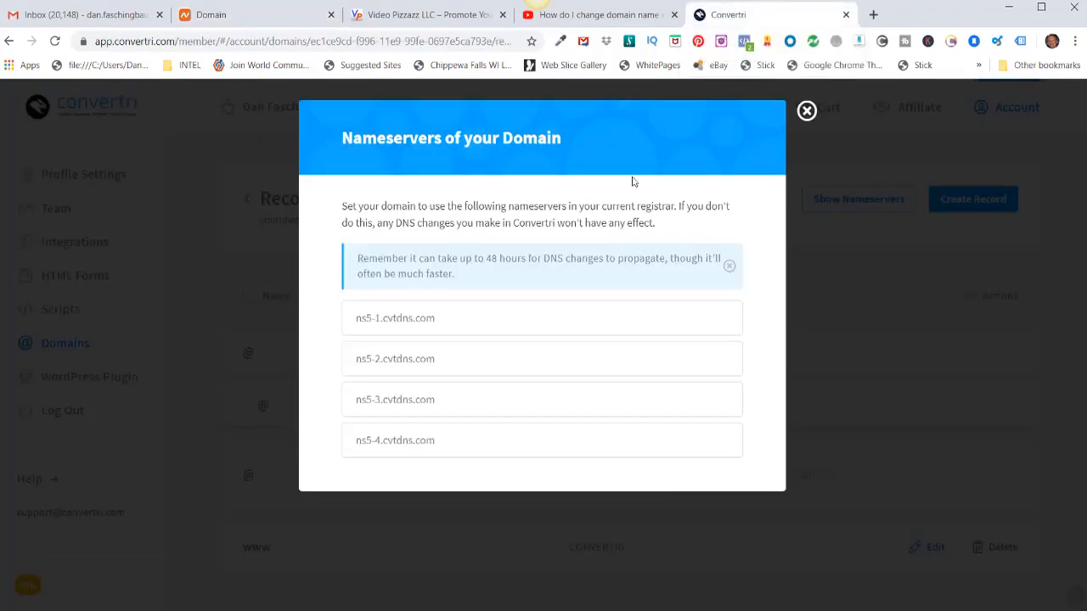
left_click(398, 405)
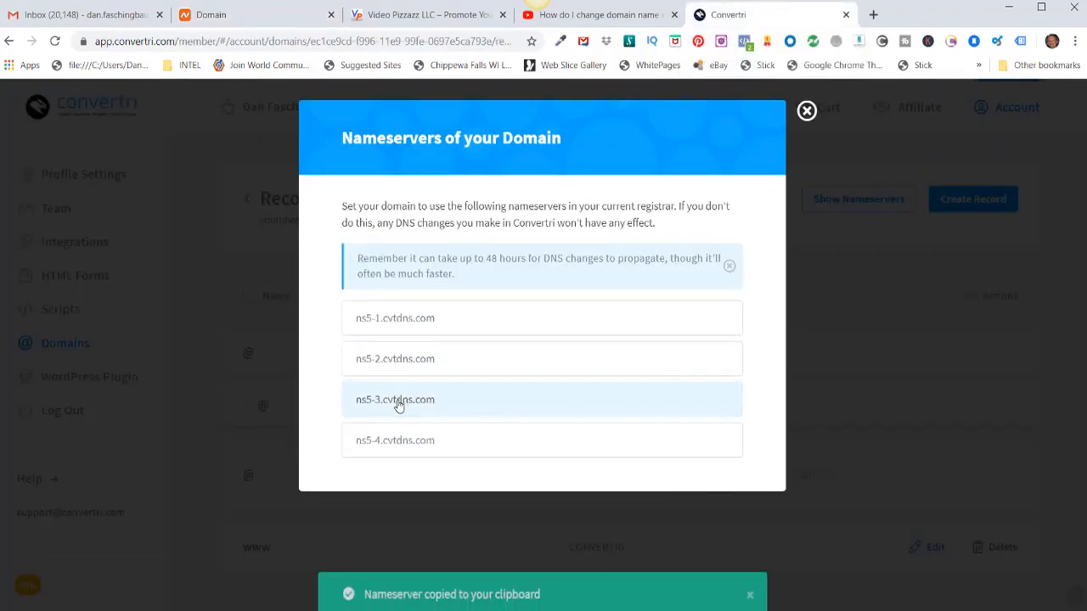
left_click(234, 21)
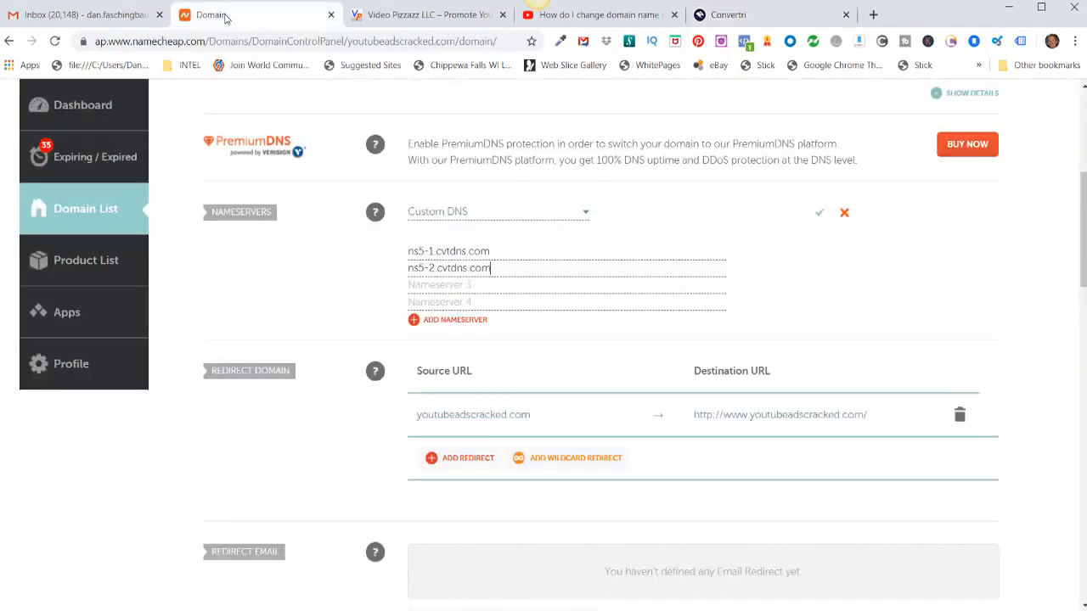
left_click(415, 286)
type("ns5-3.cvtdns.com")
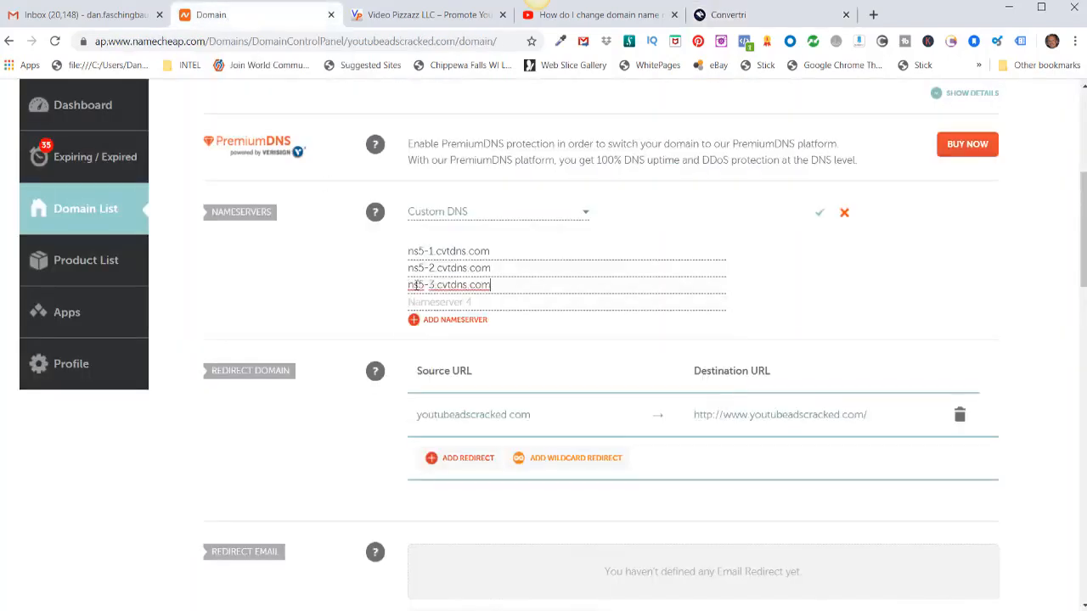
Copy ns5-4.cvtdns.com from Convertri and enter it as Nameserver 4 in Namecheap
left_click(730, 15)
left_click(405, 447)
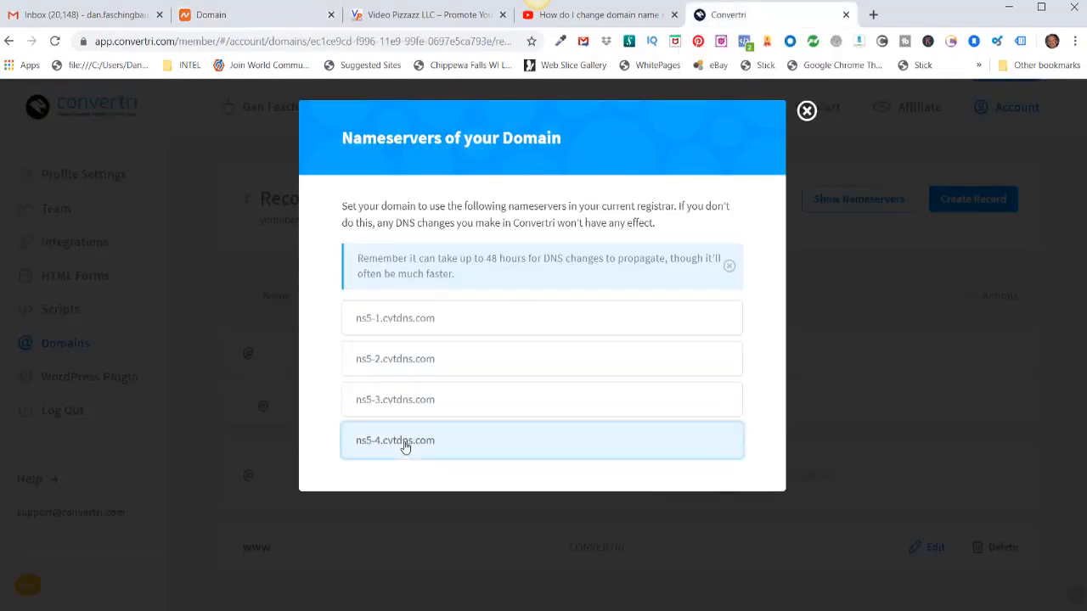
left_click(240, 17)
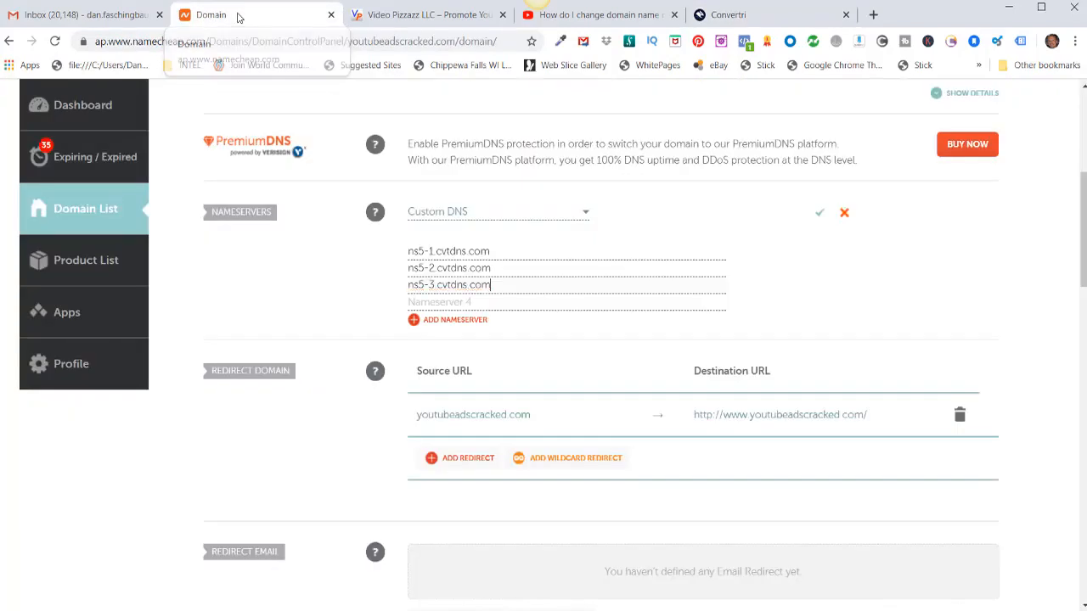
left_click(422, 302)
type("ns5-4.cvtdns.com")
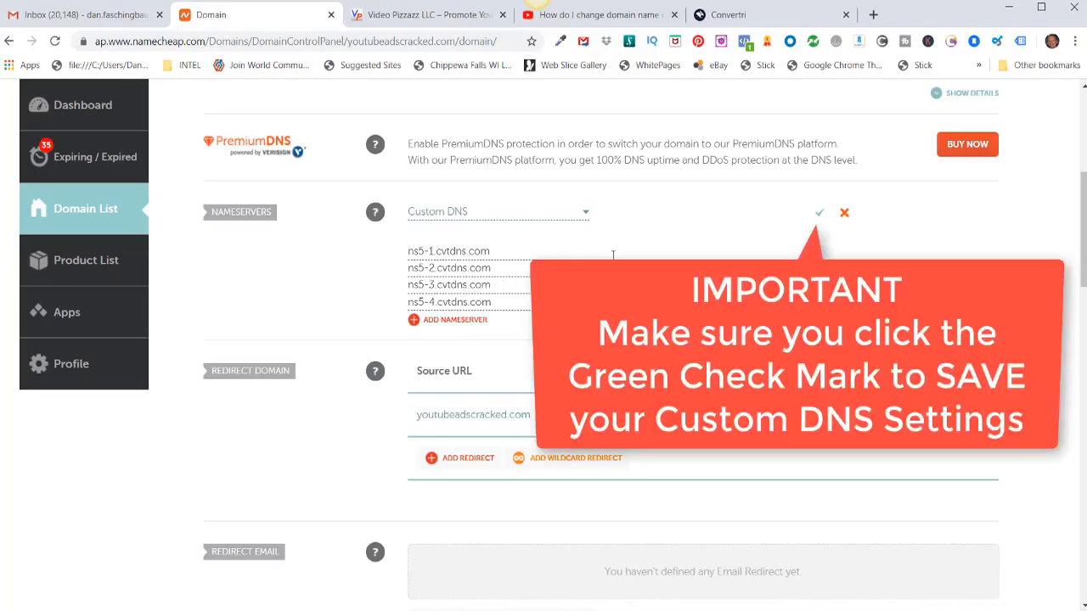
scroll(789, 377, "up", 1)
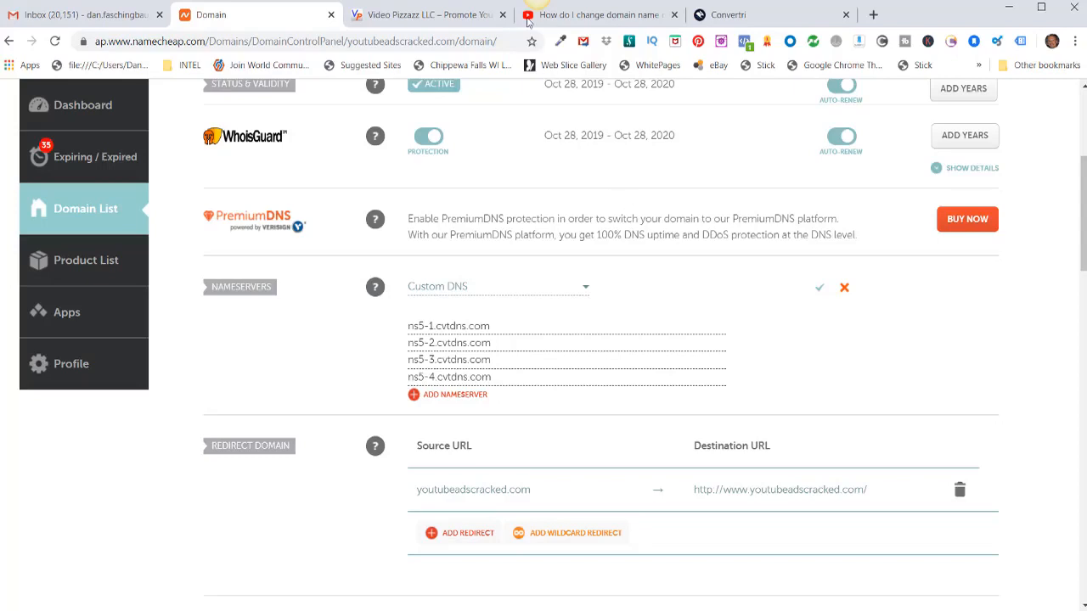
Return to Convertri, close the nameserver list, and reload the Records page of youtubeadscracked.com to check its status
left_click(739, 14)
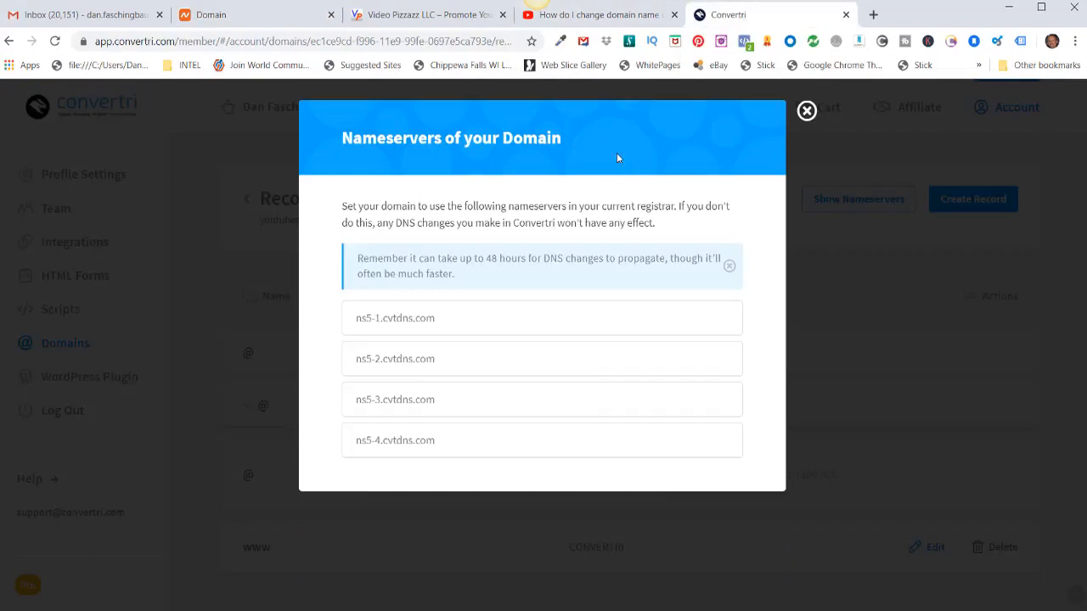
left_click(806, 111)
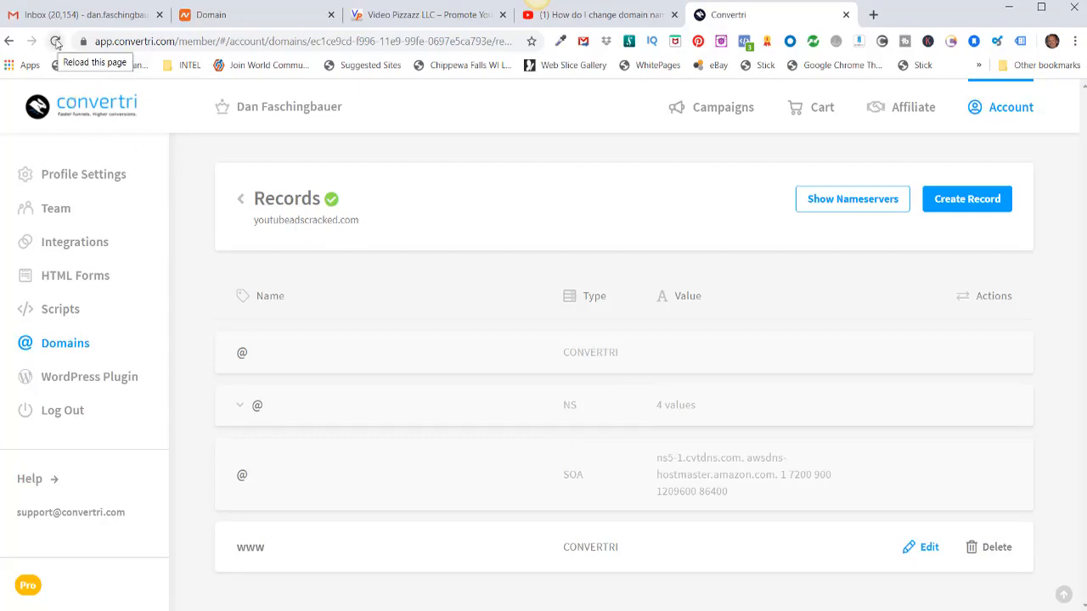
left_click(55, 40)
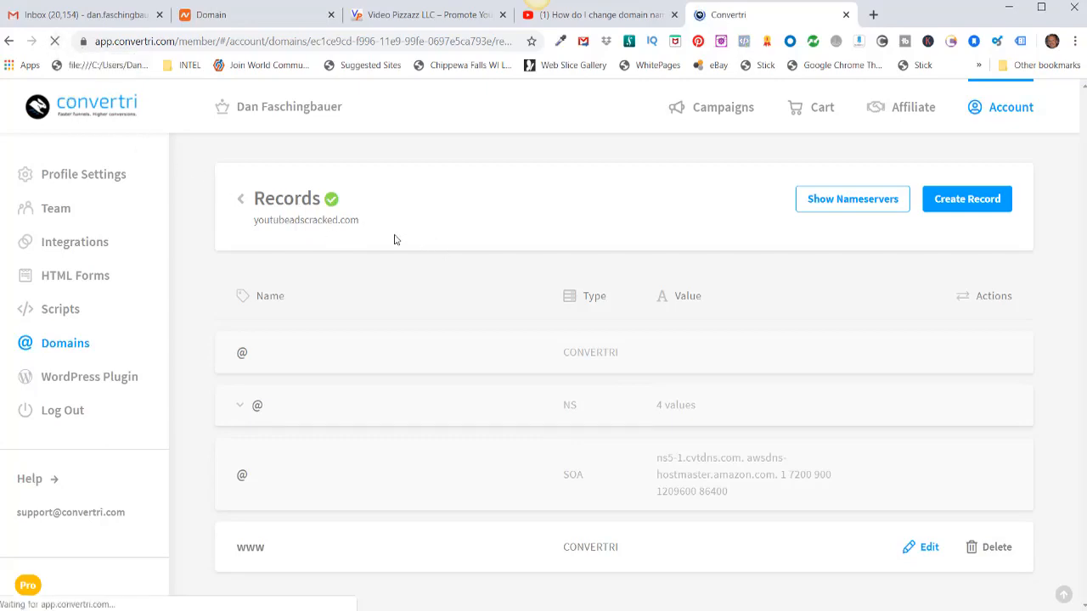
mouse_move(330, 212)
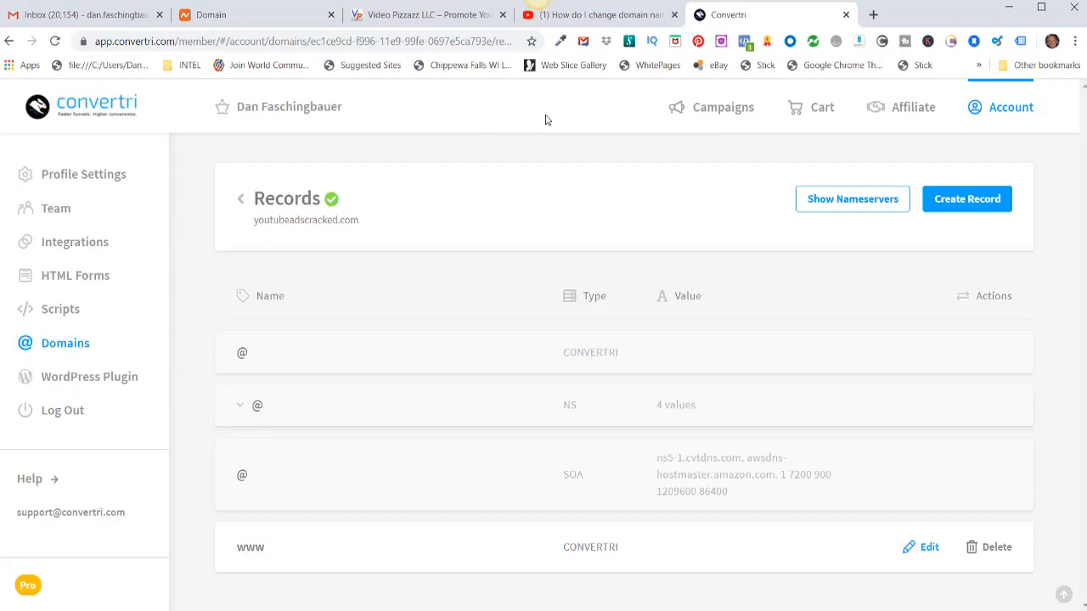
Go back to the domain overview and enable SSL for youtubeadscracked.com
left_click(242, 204)
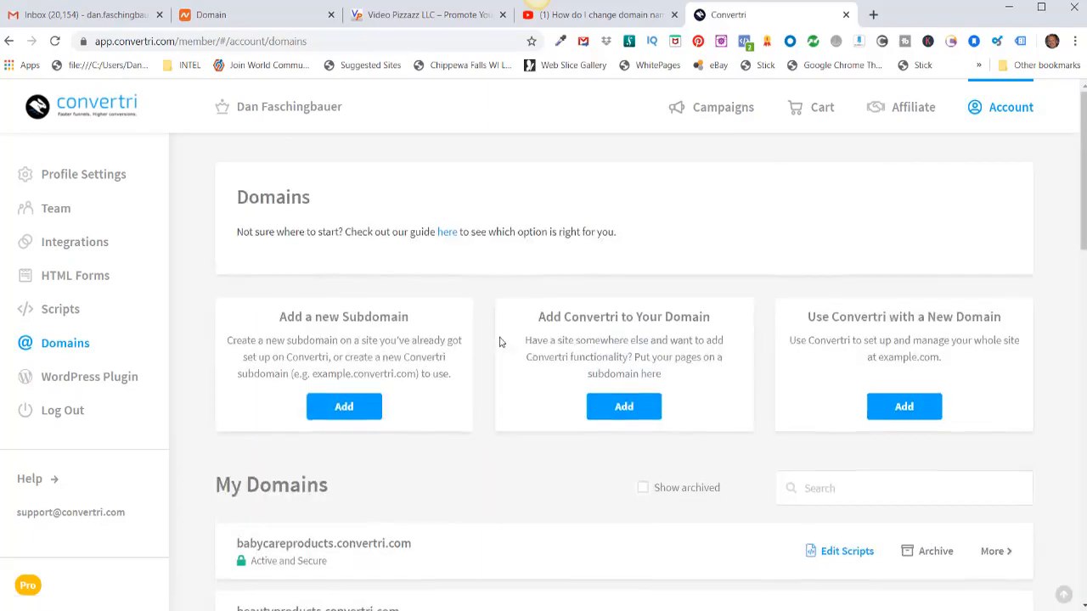
scroll(497, 342, "down", 10)
scroll(500, 343, "down", 4)
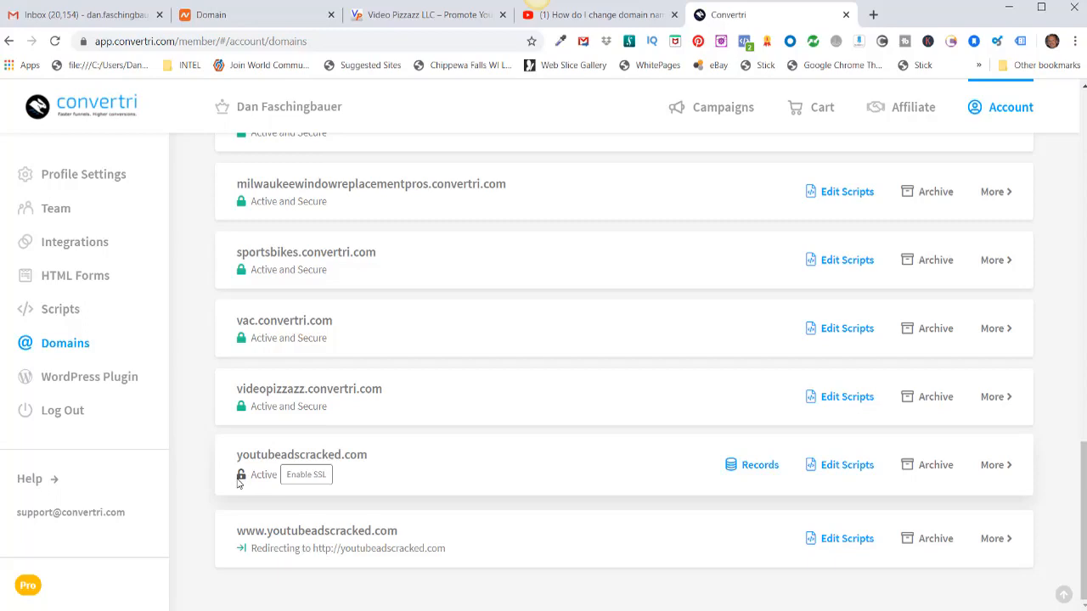
left_click(299, 477)
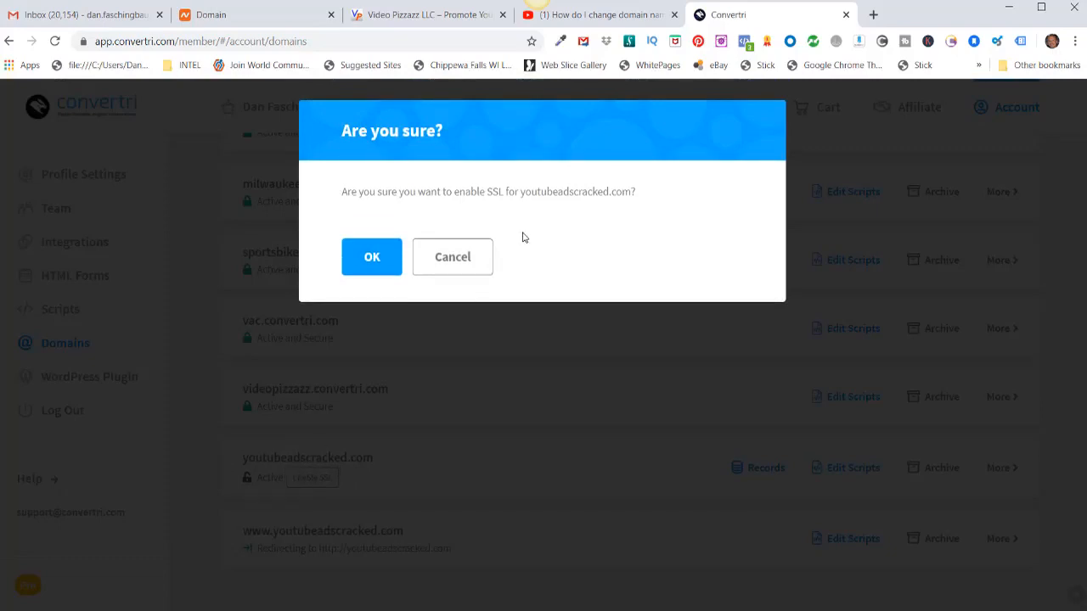
left_click(370, 257)
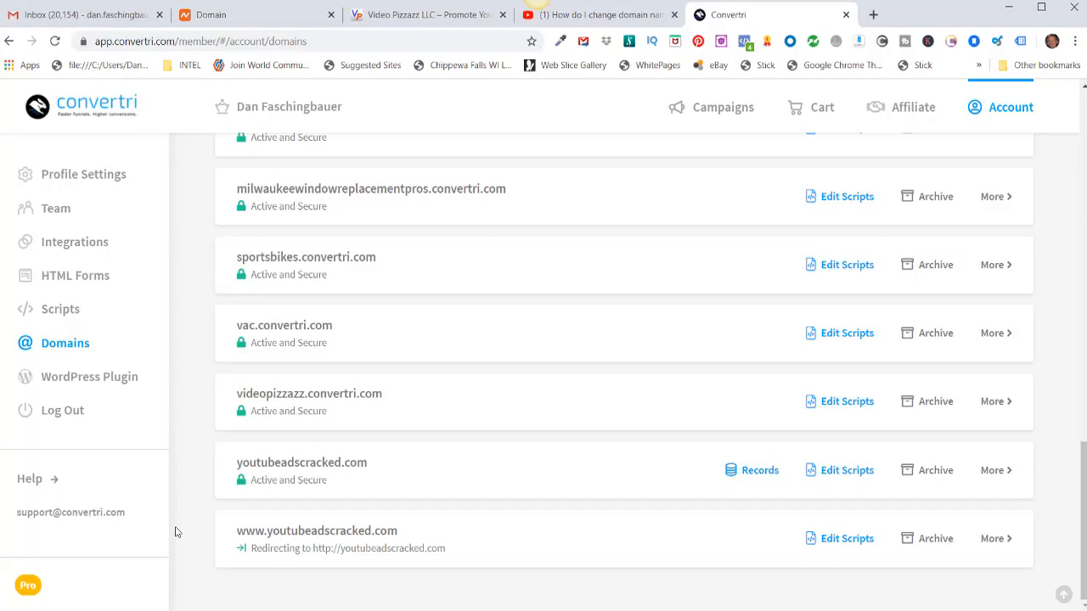
Open the funnels filtered by youtubeadscracked.com and load youtubeadscracked.com in a new browser tab to test it
left_click(295, 463)
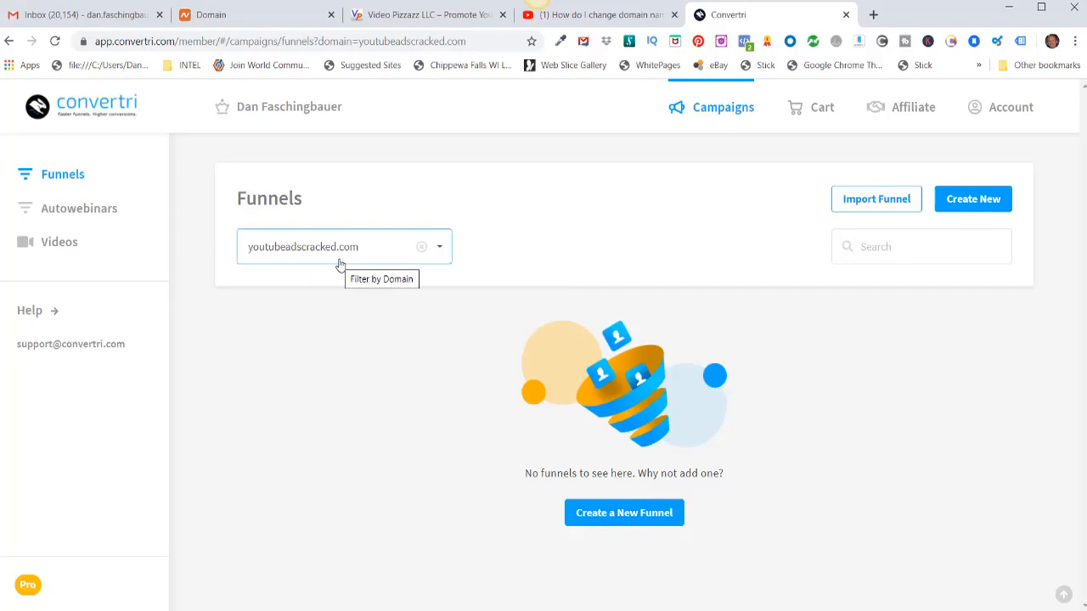
left_click(873, 16)
right_click(129, 41)
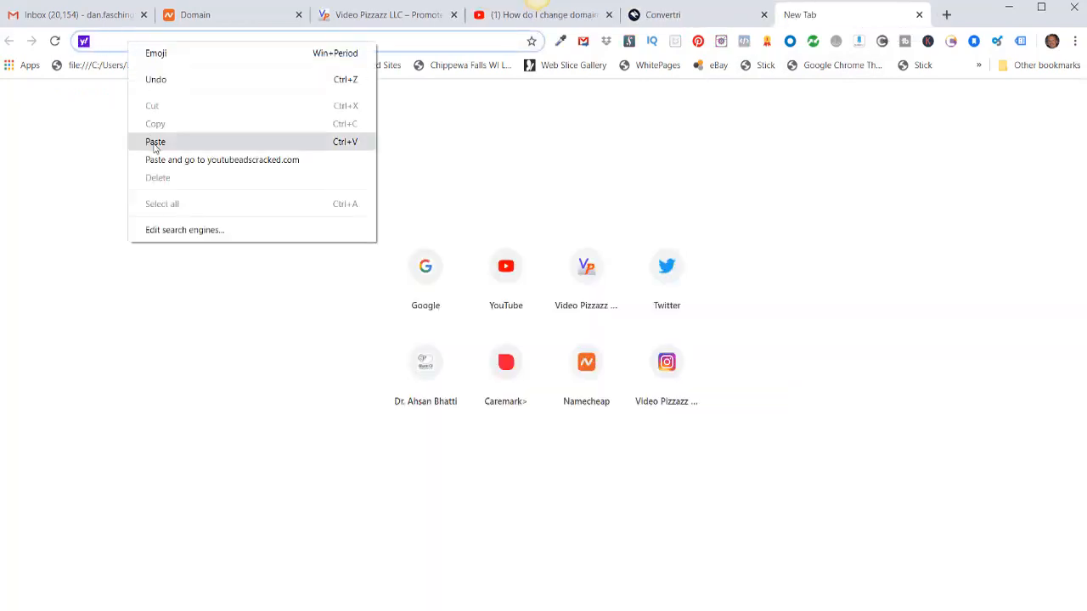
left_click(150, 141)
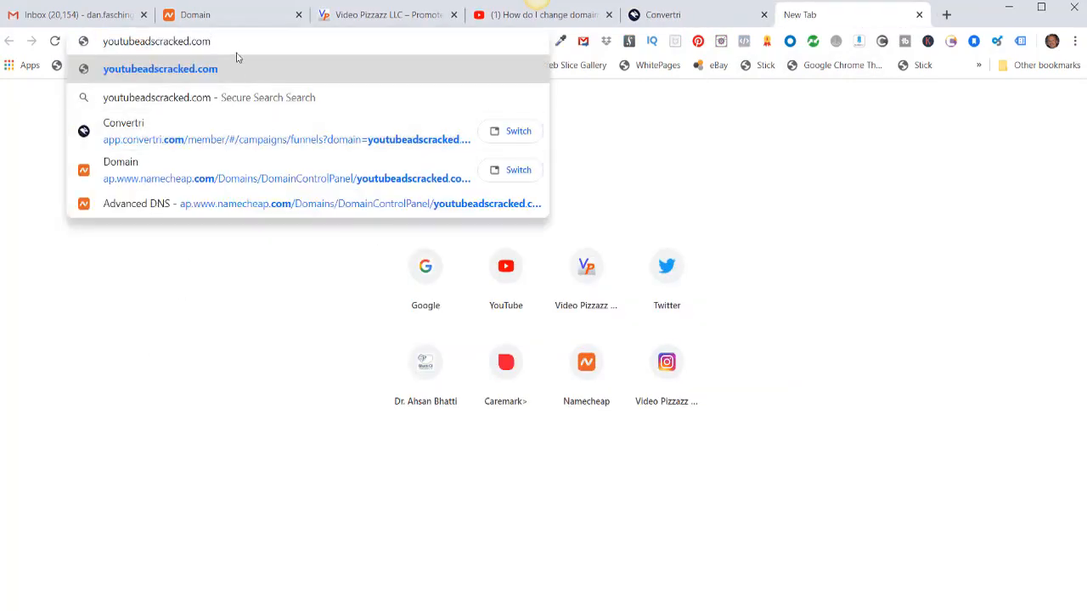
key("Return")
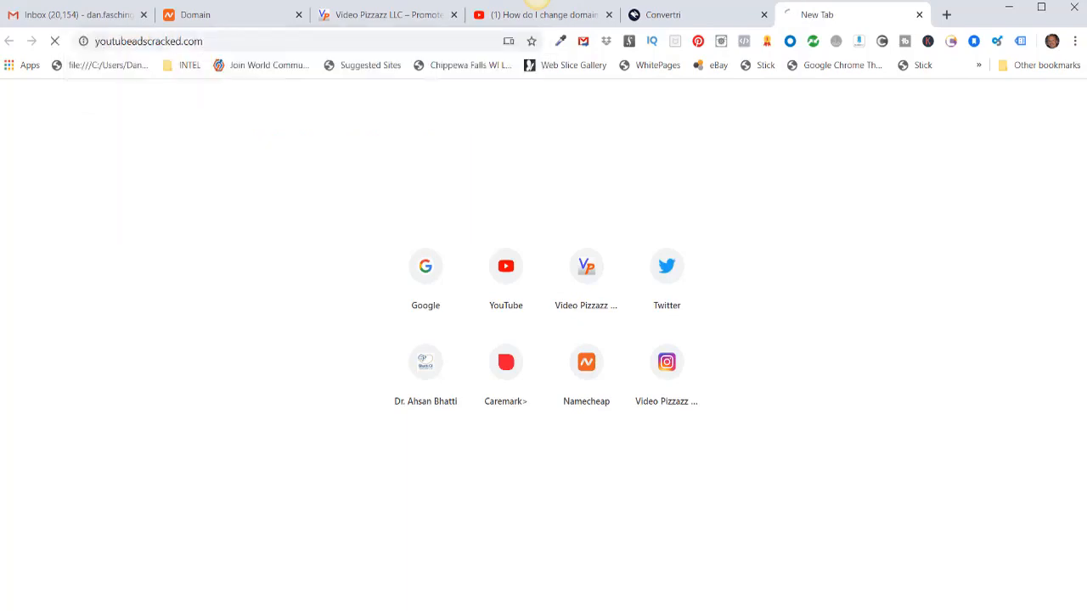